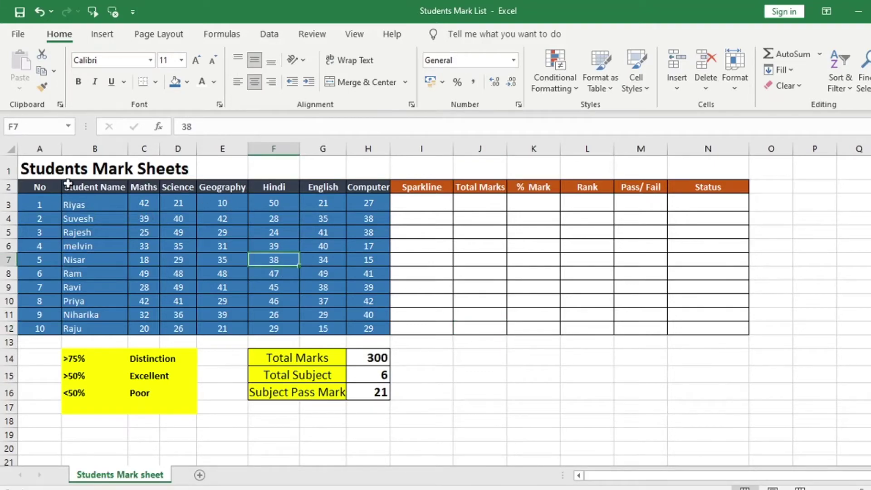
Examine the students' subject marks, the total marks and pass mark table, and the percentage grading criteria below the mark sheet
left_click_drag(89, 203, 372, 331)
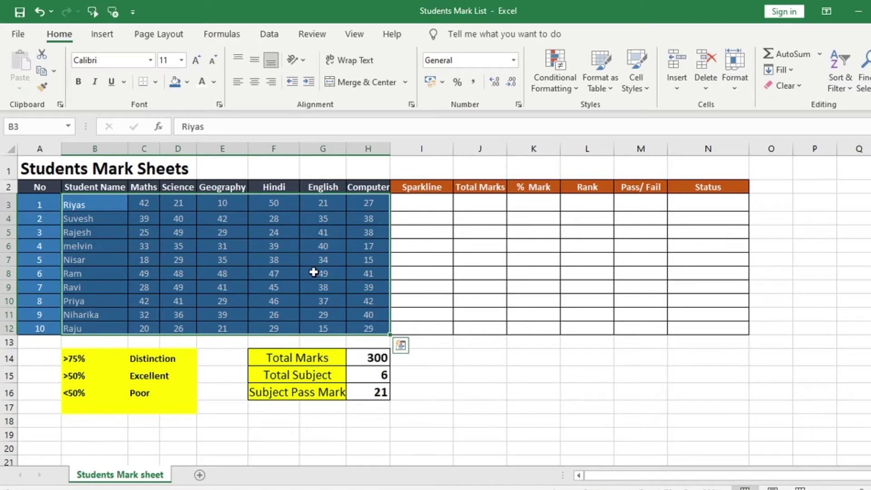
left_click(317, 273)
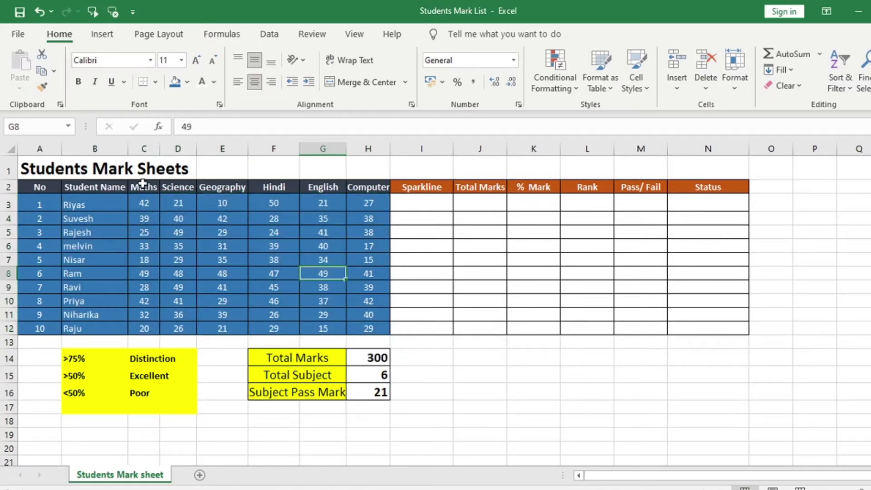
left_click_drag(144, 186, 359, 186)
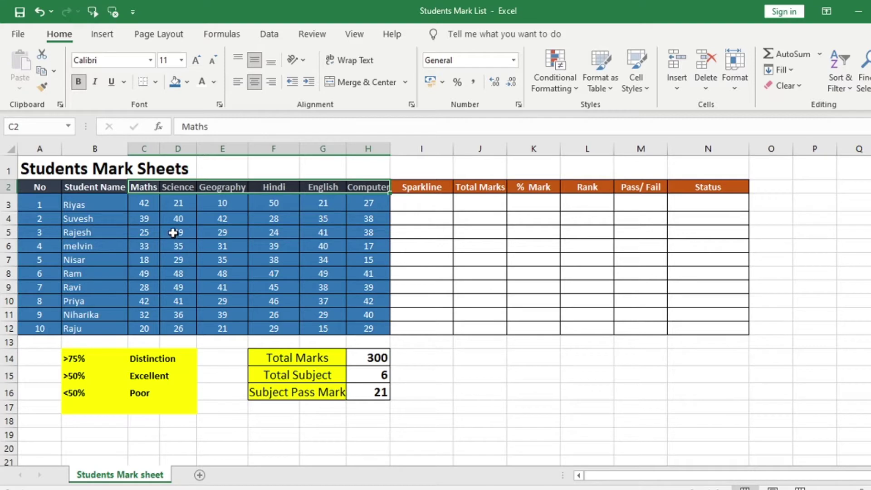
left_click(149, 204)
left_click(176, 203)
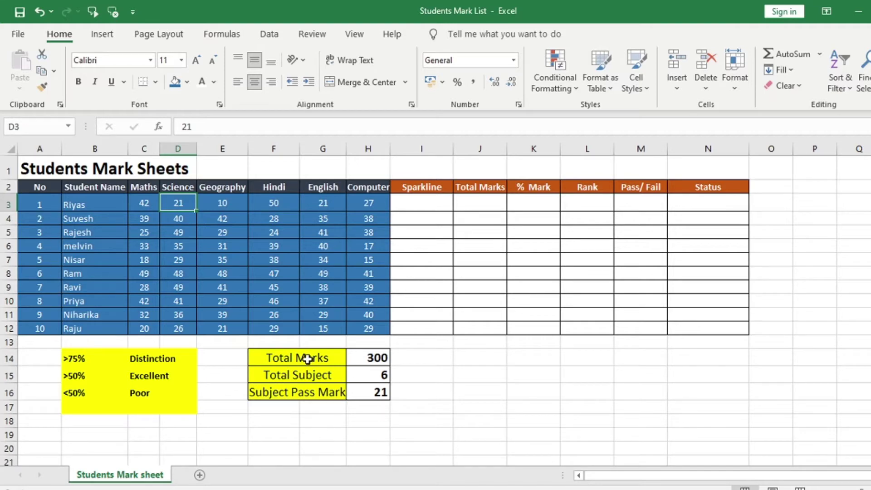
left_click_drag(306, 357, 364, 391)
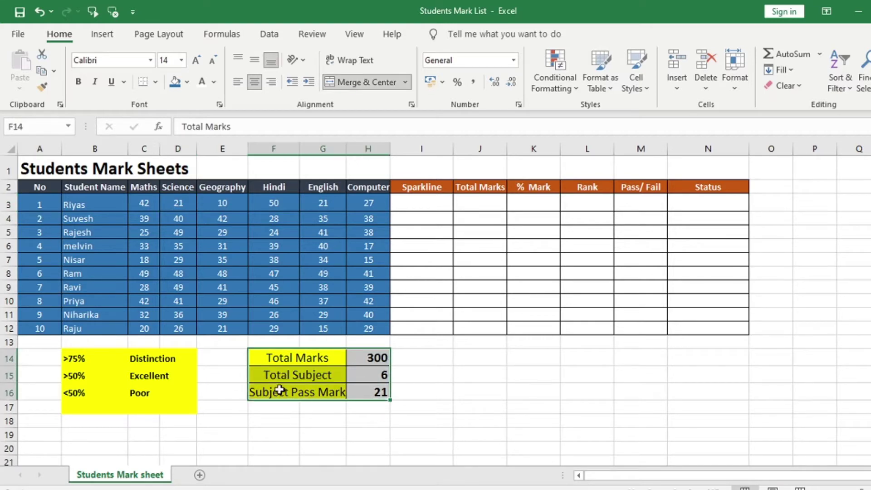
left_click(370, 395)
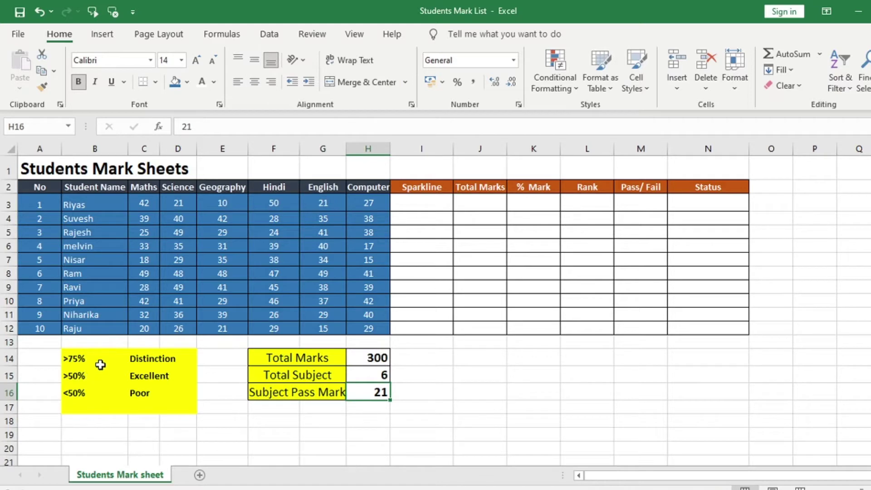
left_click_drag(91, 358, 172, 389)
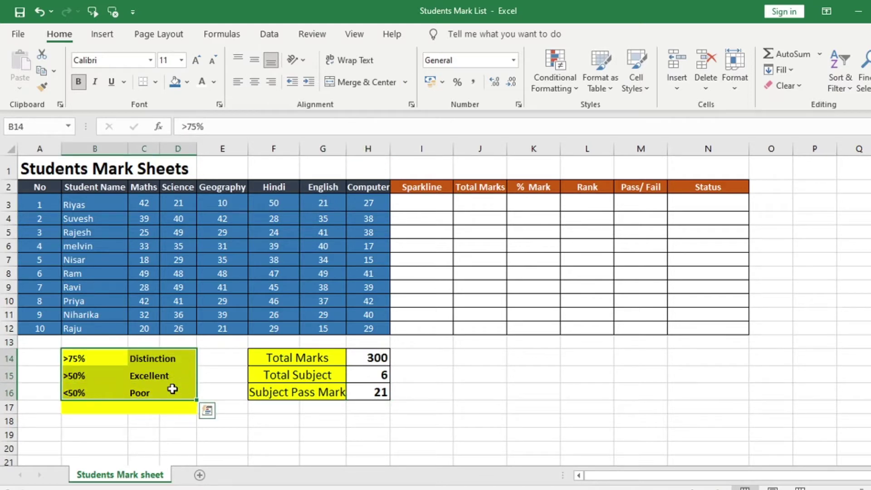
left_click(318, 327)
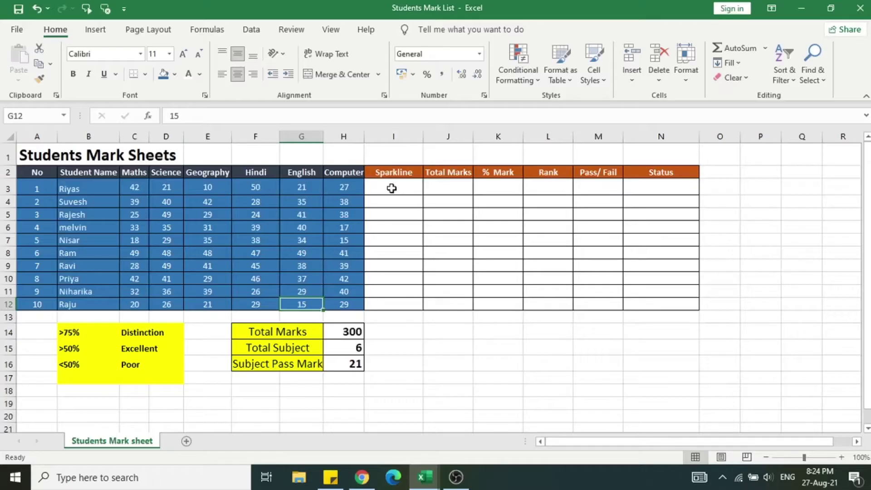
Insert a line sparkline in cell I3 using the first student's marks in C3:H3 as the data range
left_click(397, 187)
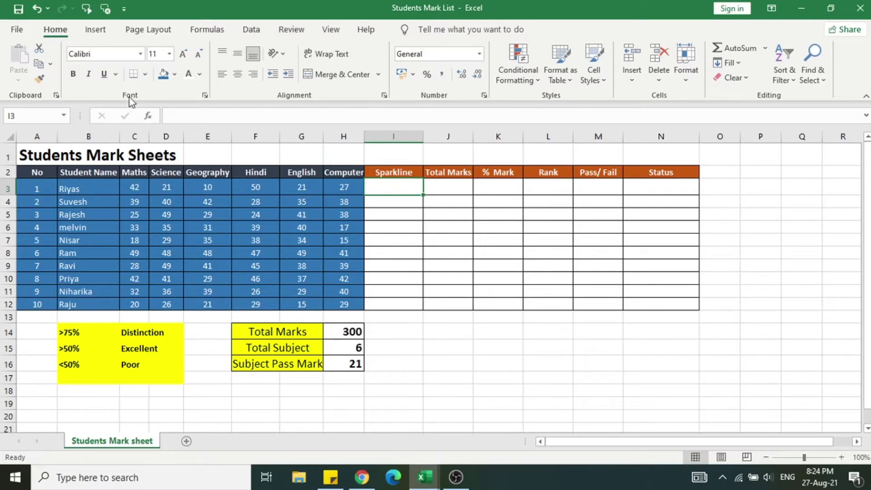
left_click(101, 37)
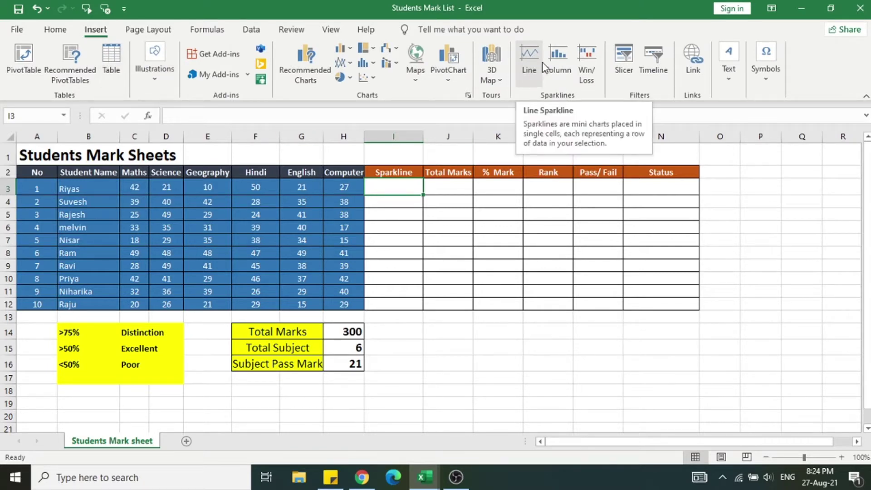
left_click(529, 59)
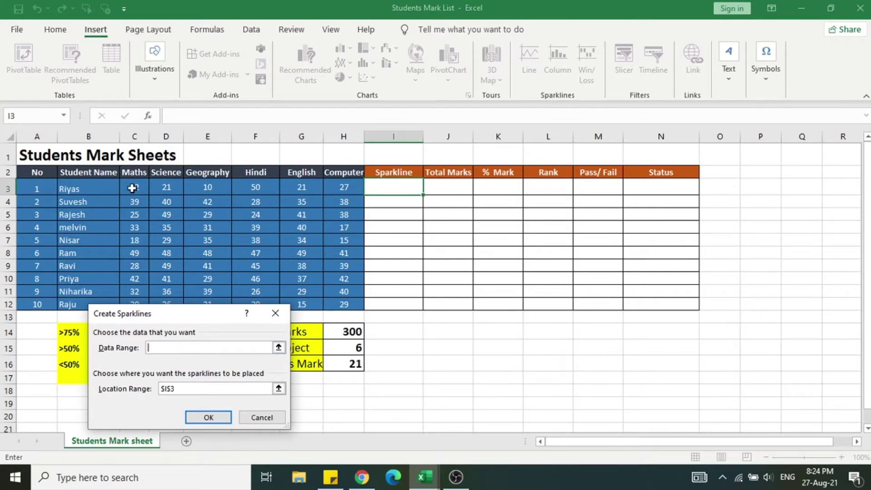
left_click_drag(134, 187, 347, 187)
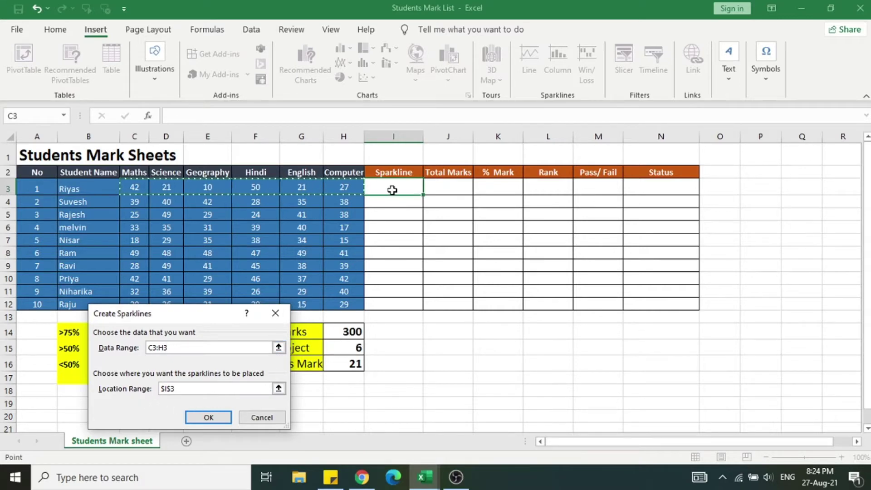
left_click(411, 191)
left_click(212, 418)
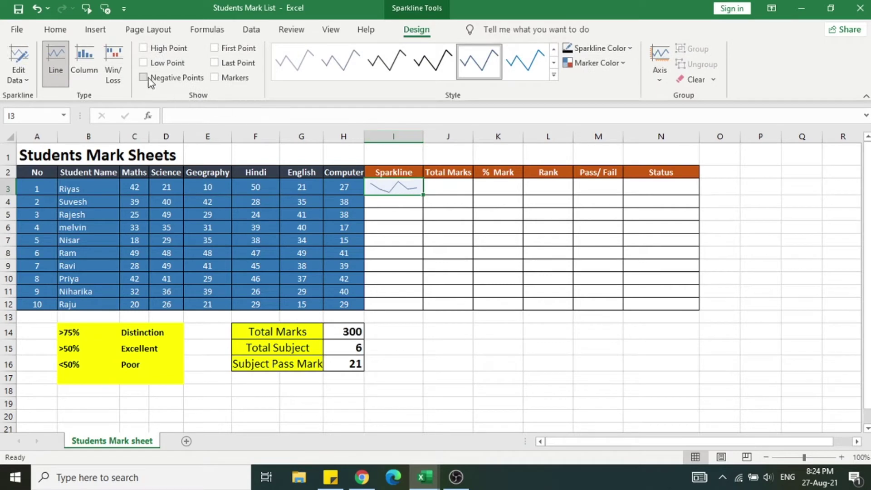
Show markers on the sparkline in I3 and fill it down the Sparkline column to I12
left_click(214, 77)
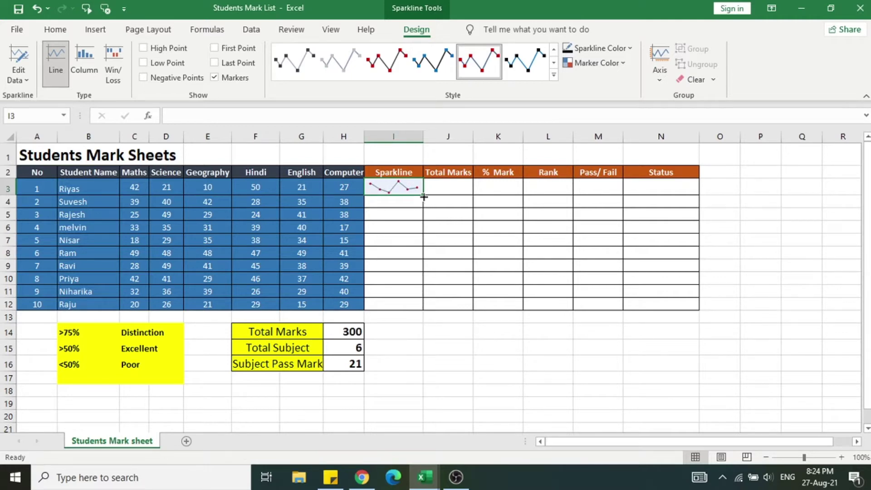
left_click_drag(424, 196, 415, 305)
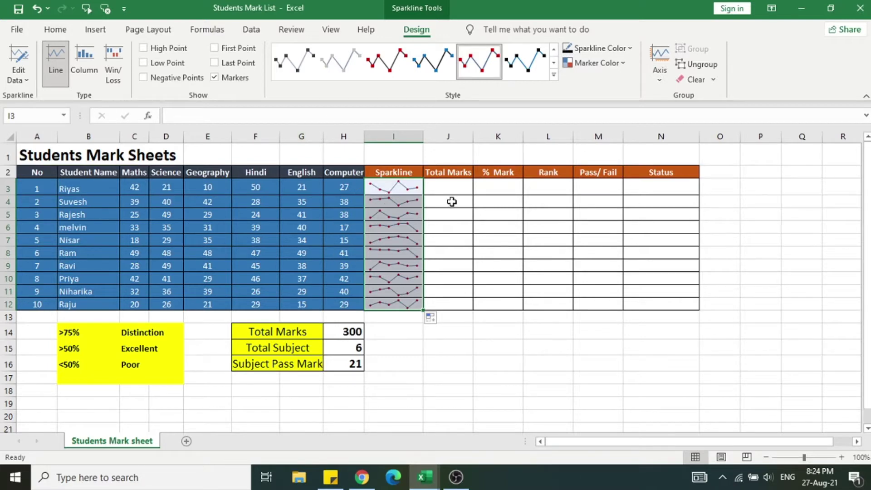
Enter the formula =SUM(C3:H3) in cell J3 to total the first student's marks
left_click(452, 185)
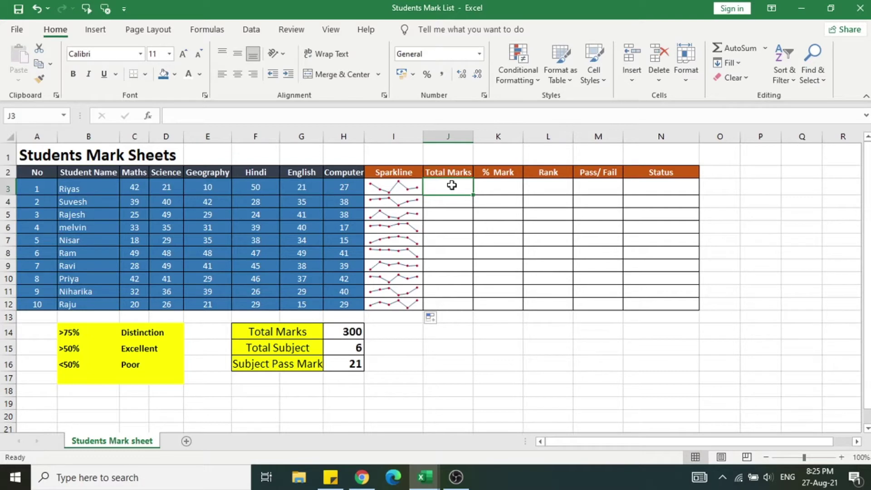
type("=su")
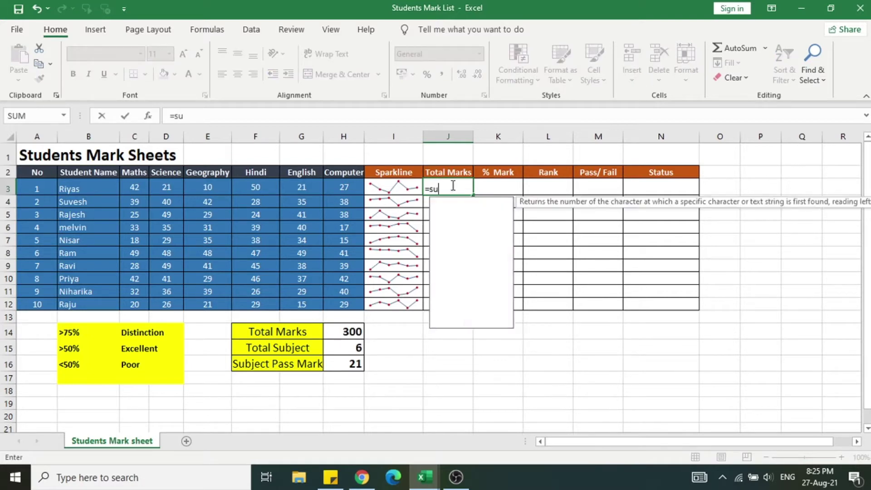
type("m(")
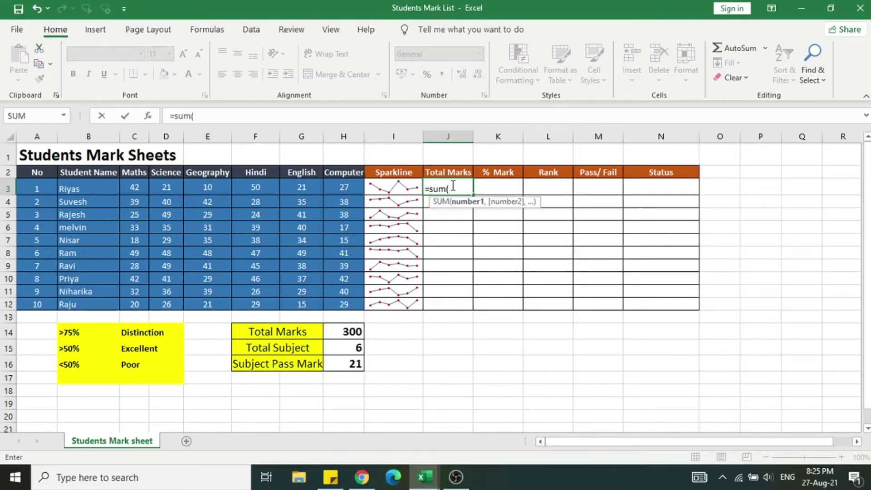
left_click_drag(134, 187, 358, 187)
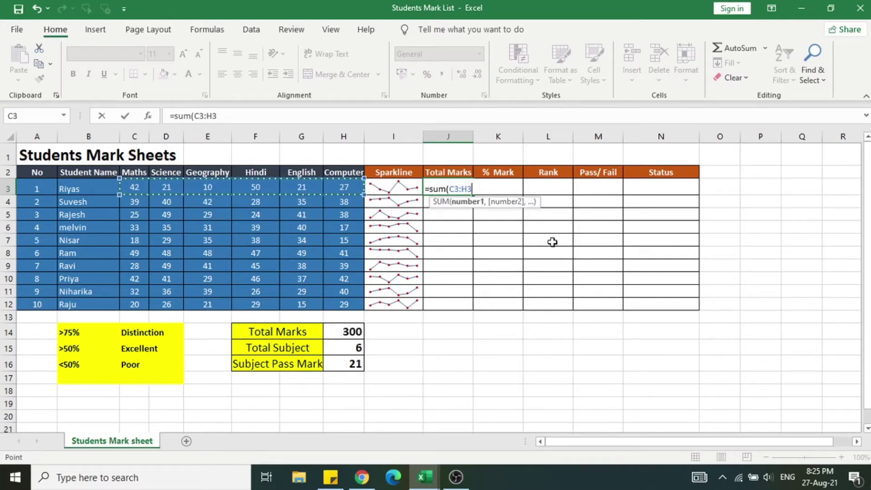
type(")")
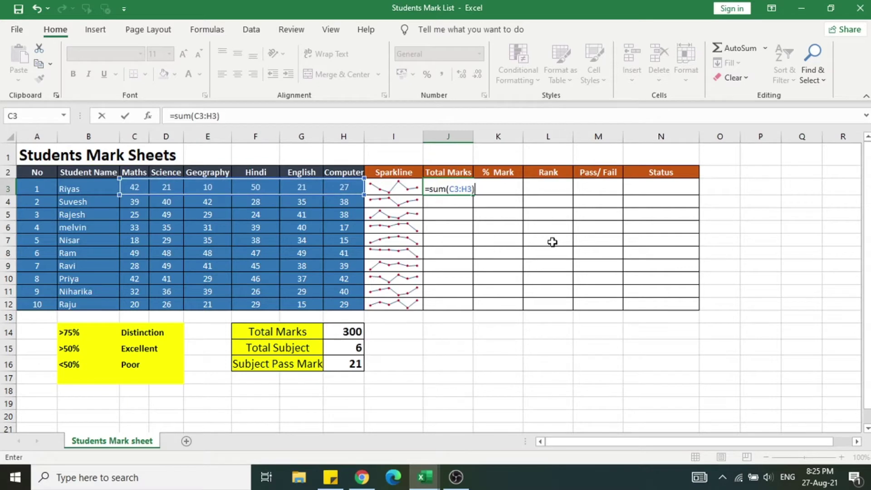
key("Return")
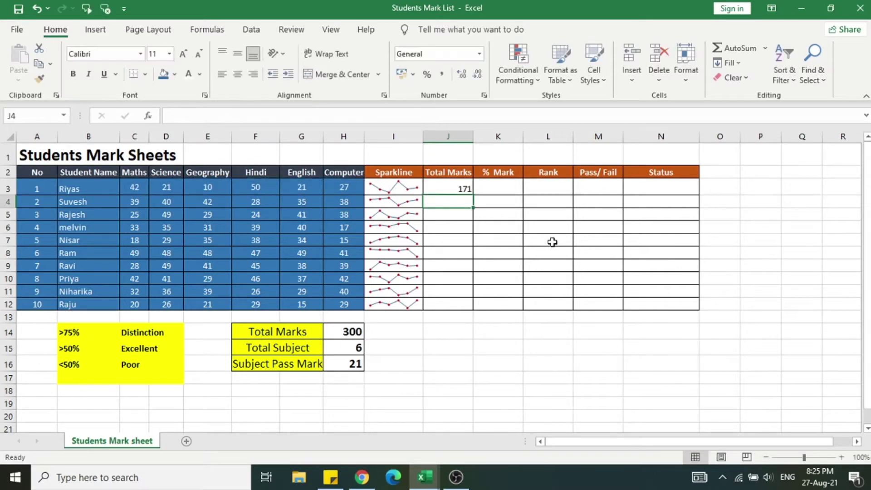
Fill the sum formula from J3 down the Total Marks column to J12
left_click(451, 189)
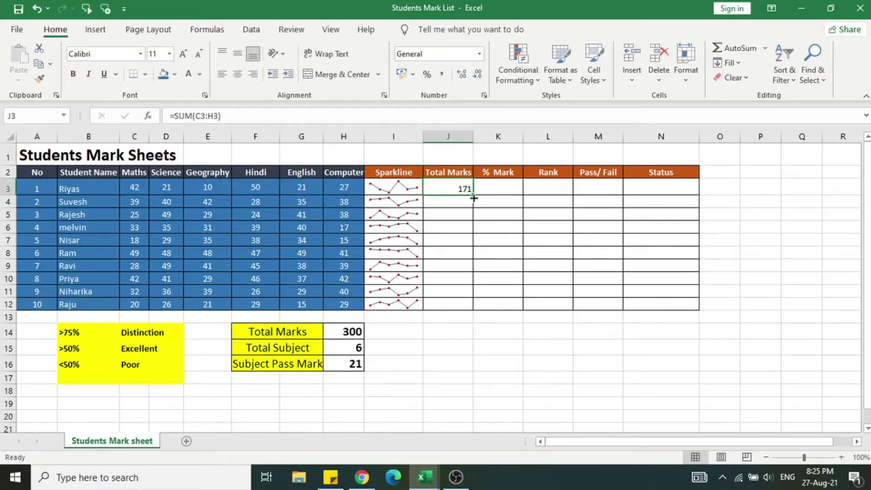
left_click_drag(472, 195, 470, 311)
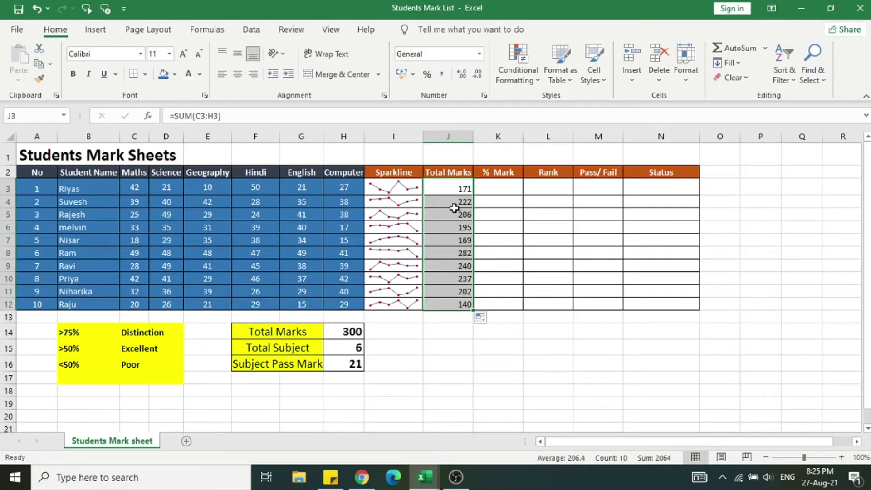
left_click(458, 267)
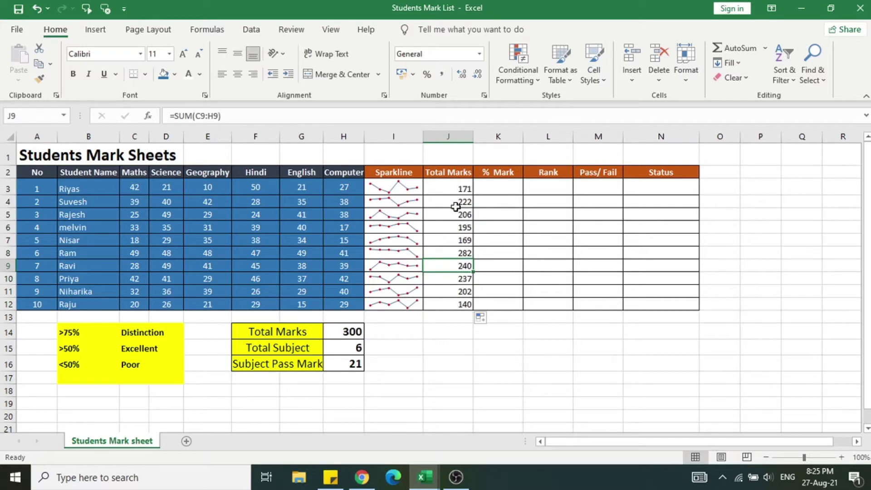
Clear cell J3 and total the first student's marks again with AutoSum, narrowing the summed range to C3:H3
left_click(456, 187)
key("Delete")
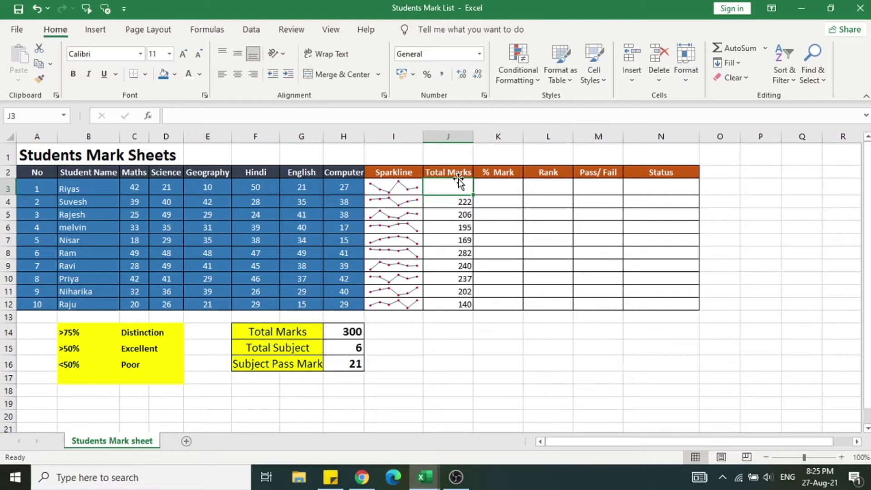
key("alt+equal")
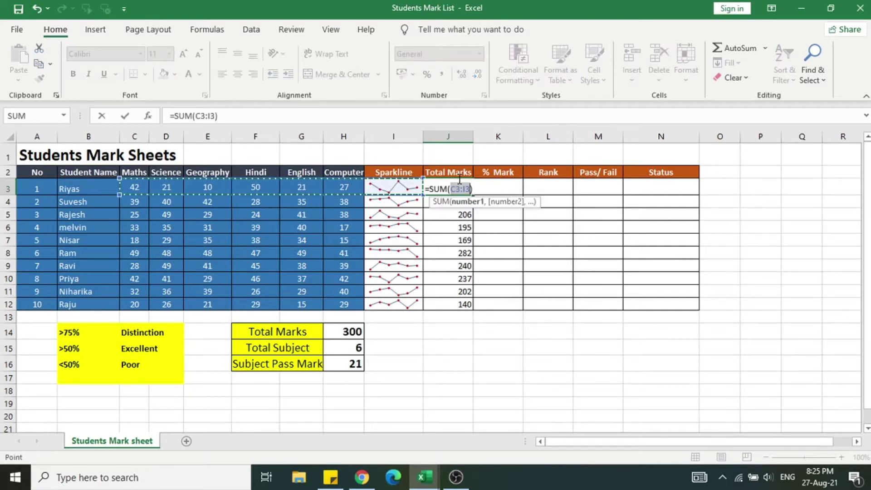
key("shift+Left")
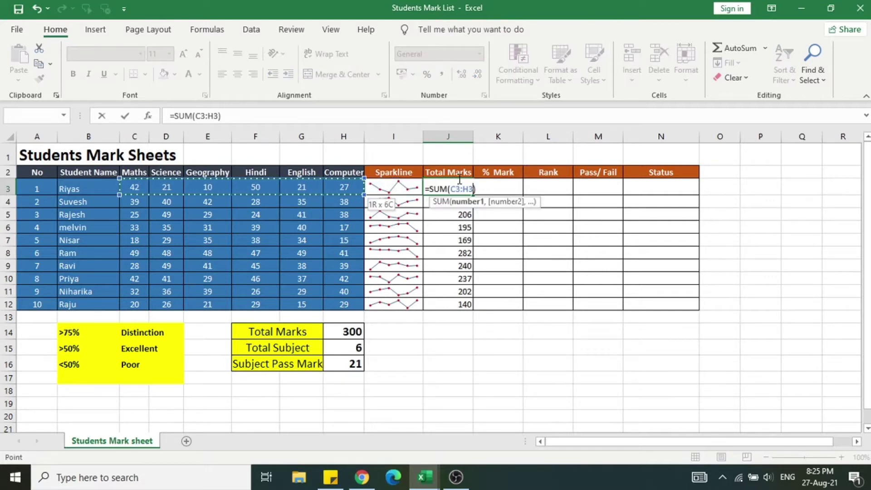
key("Return")
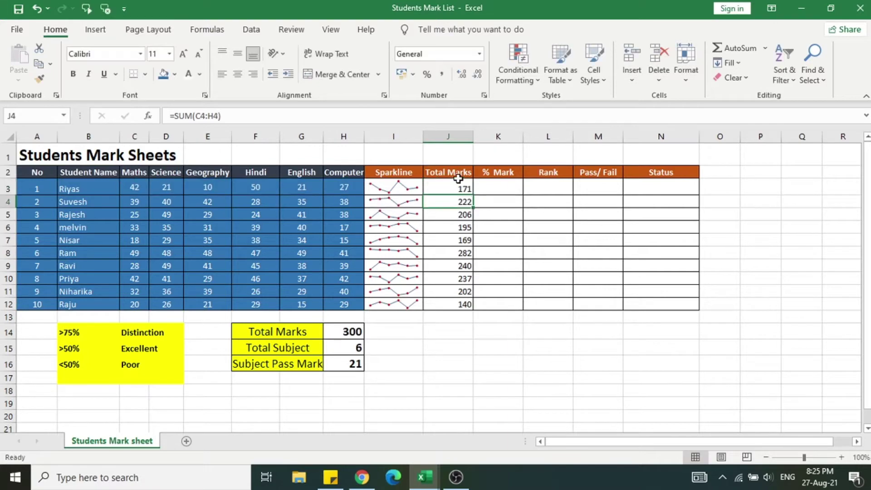
left_click(464, 190)
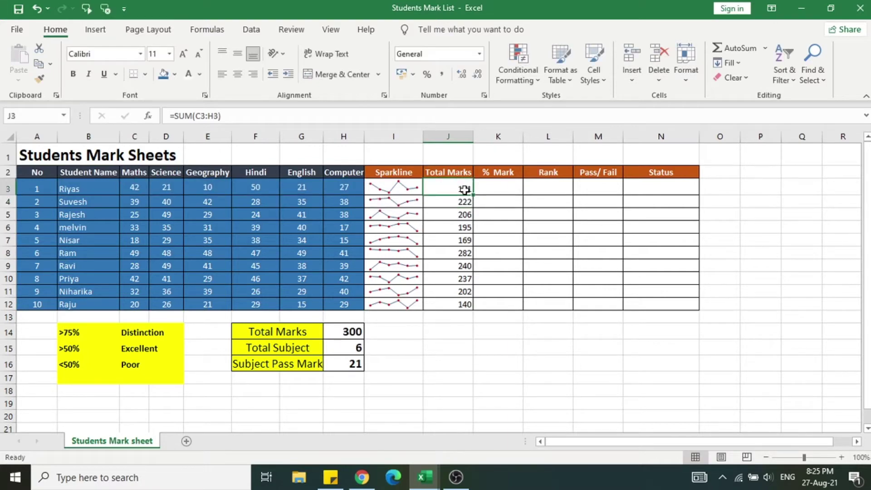
Apply the Percentage number format to the % Mark cells K3:K12 and select K3
left_click(503, 189)
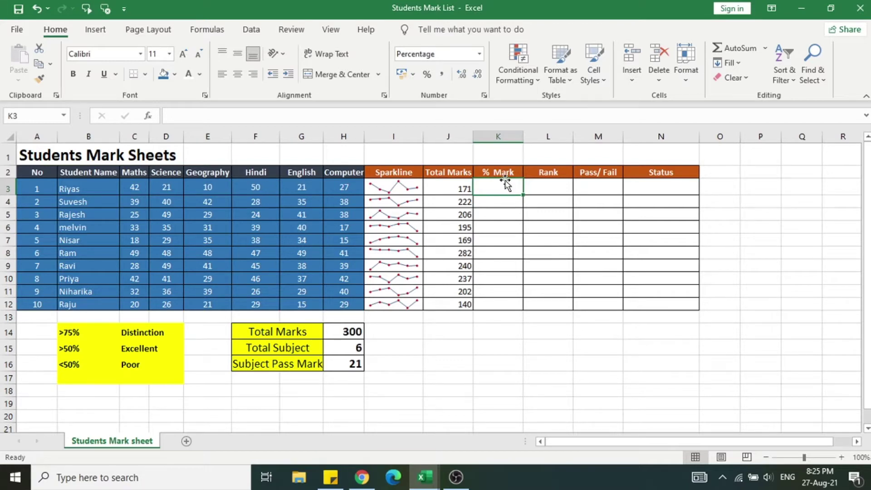
left_click(501, 243)
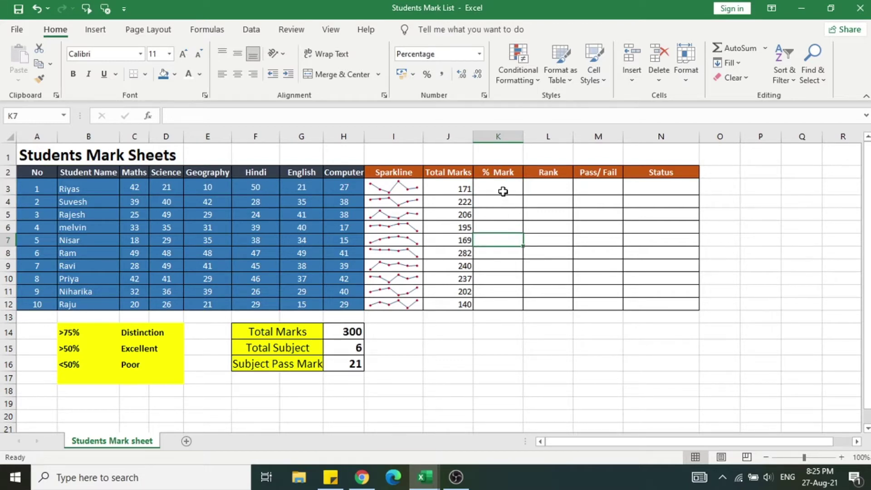
left_click_drag(502, 191, 499, 305)
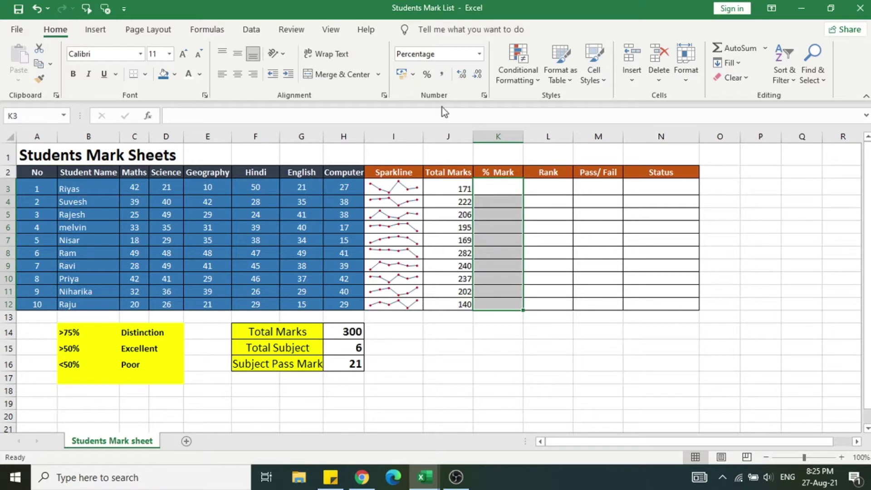
left_click(479, 54)
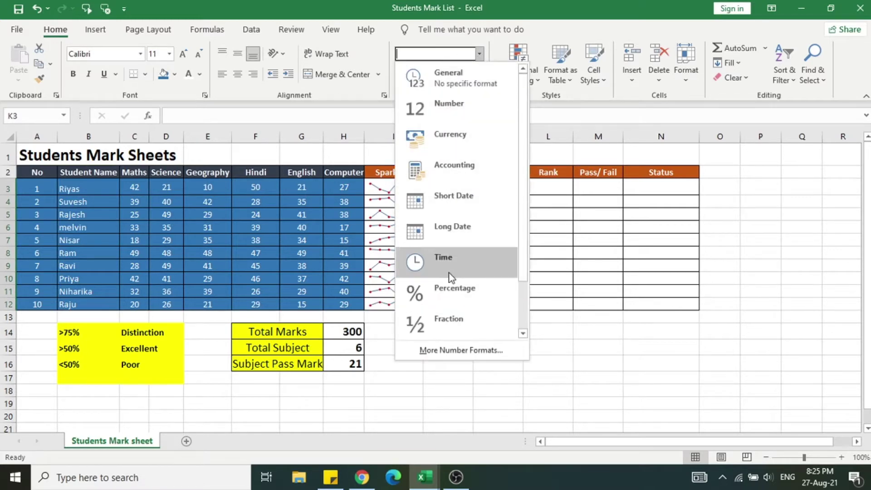
left_click(449, 293)
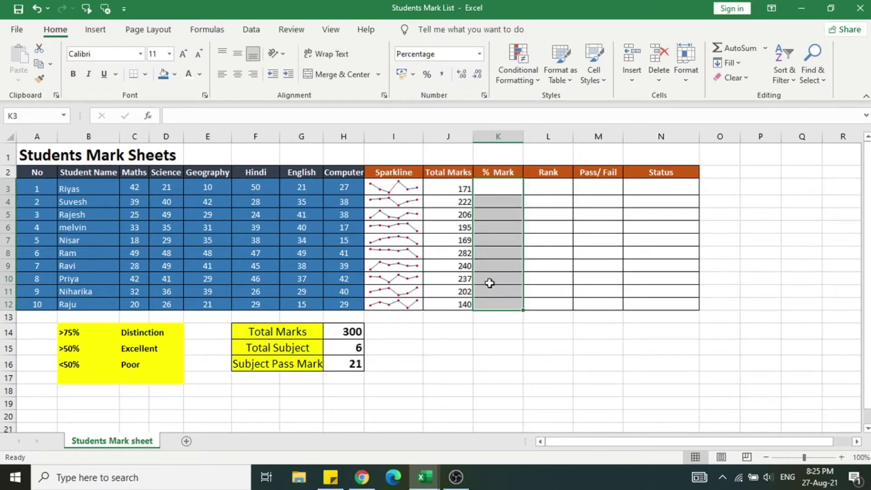
left_click(503, 187)
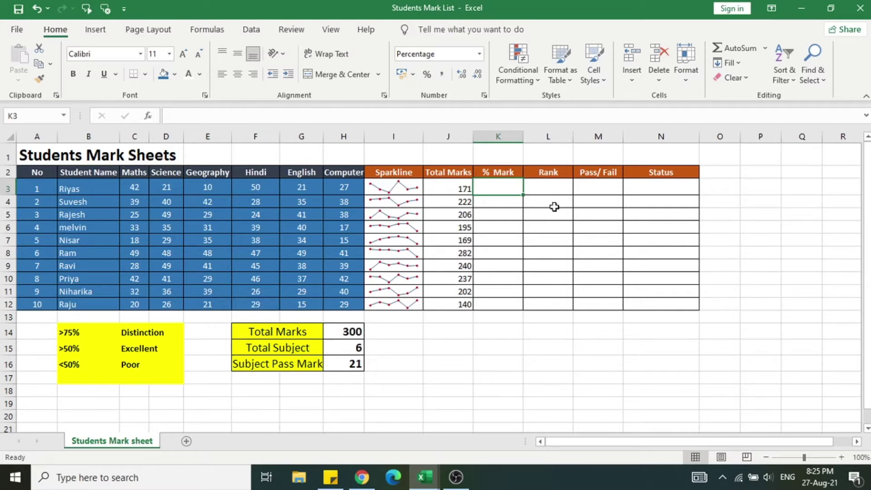
Enter the formula =J3/300 in cell K3 to calculate the first student's percentage
type("=")
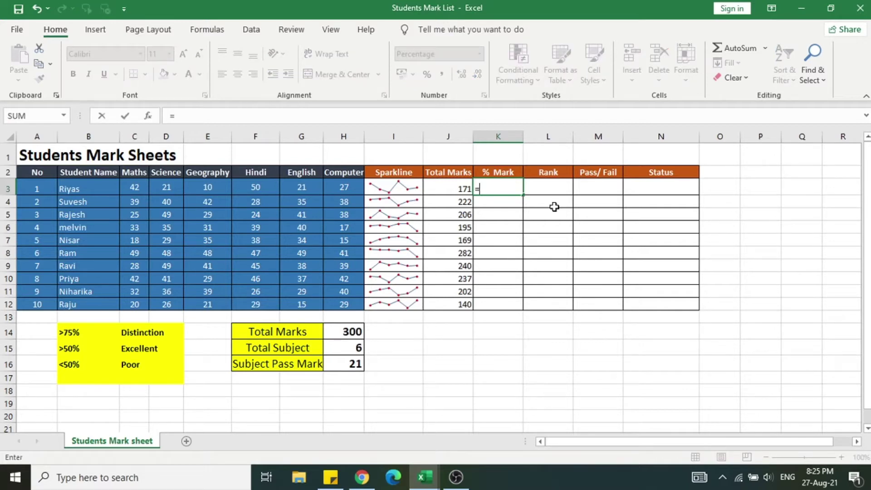
left_click(466, 192)
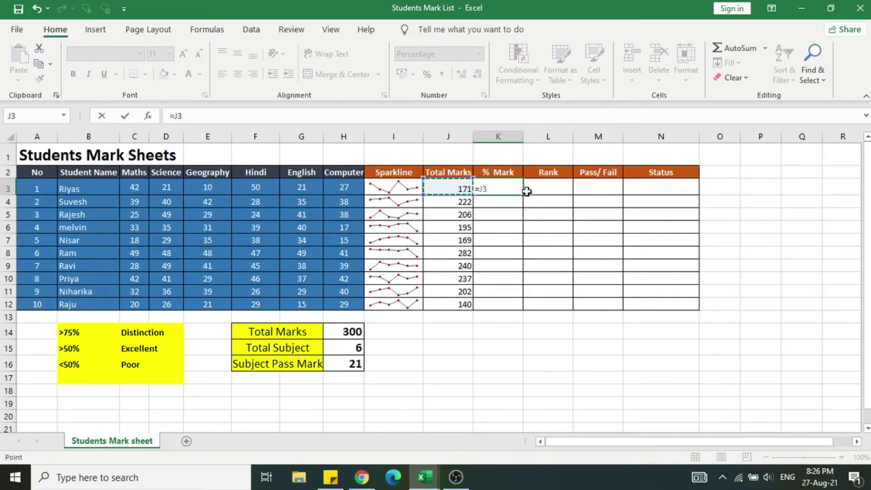
type("/300")
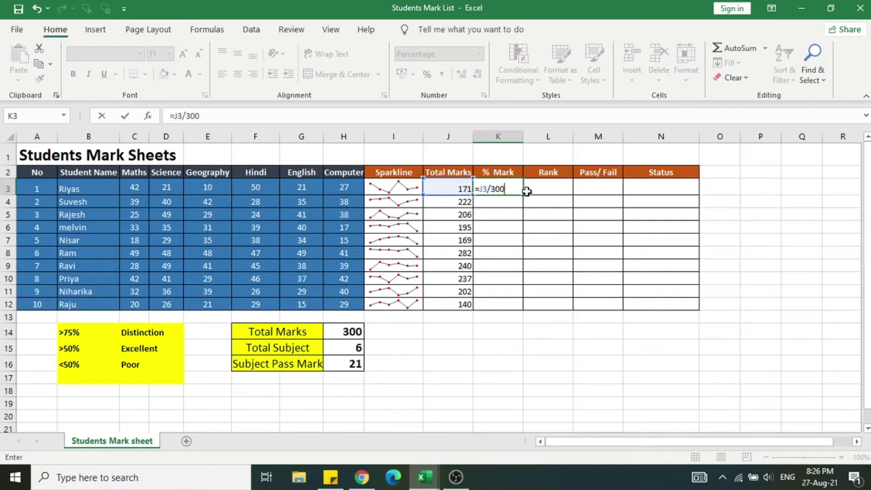
key("Return")
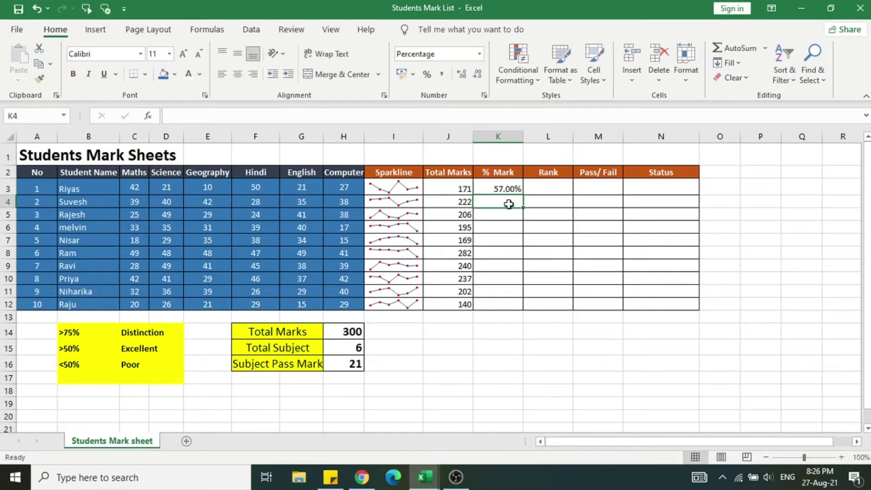
Show the percentage in K3 without decimal places and fill its formula down the % Mark column to K12
left_click(502, 217)
left_click(499, 189)
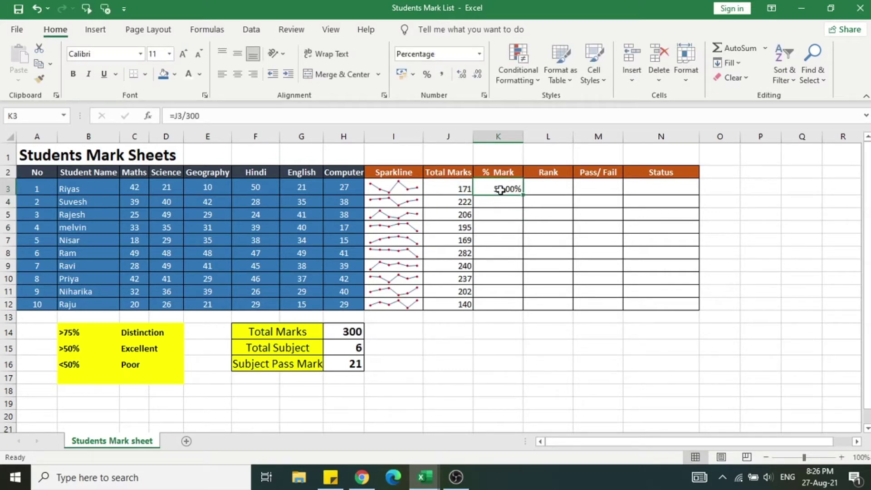
left_click(477, 75)
double_click(525, 196)
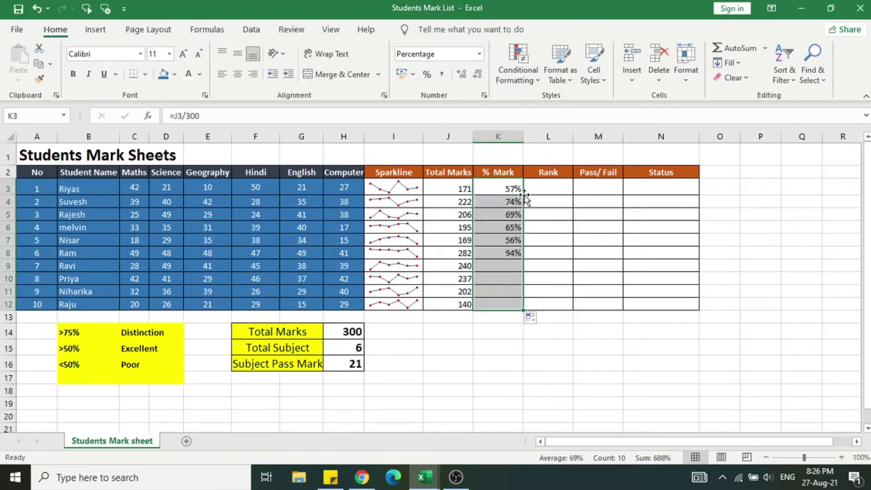
left_click(499, 222)
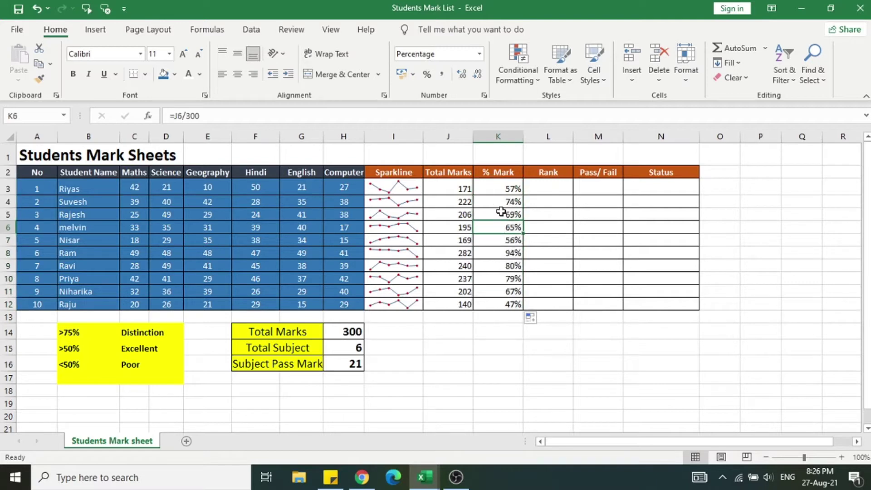
Change the first student's English mark in G3 to 30 and Geography mark in E3 to 15
left_click(309, 188)
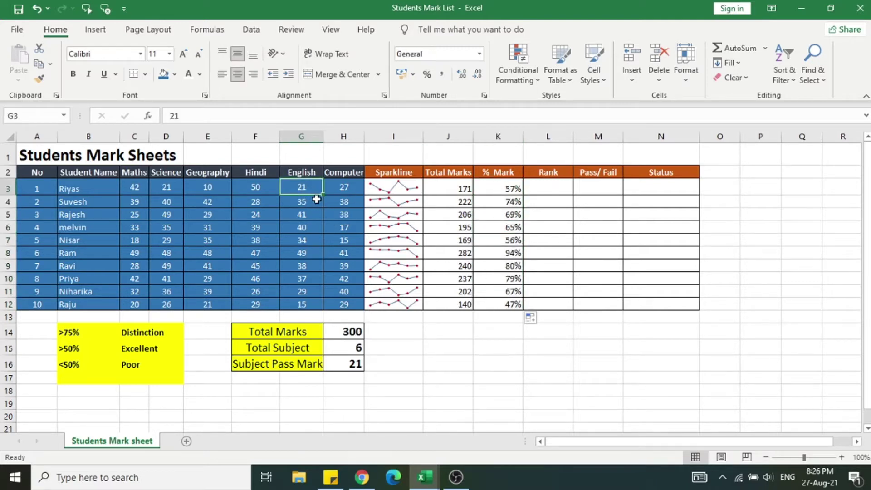
type("30")
key("Return")
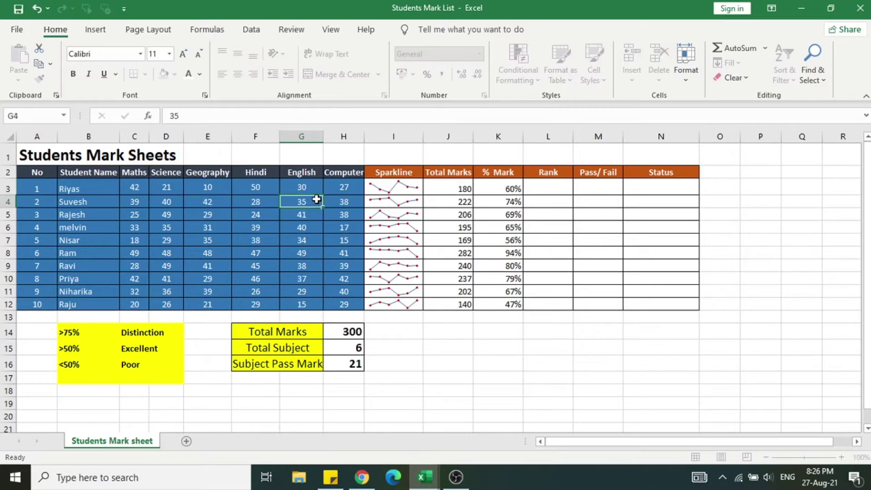
left_click(204, 189)
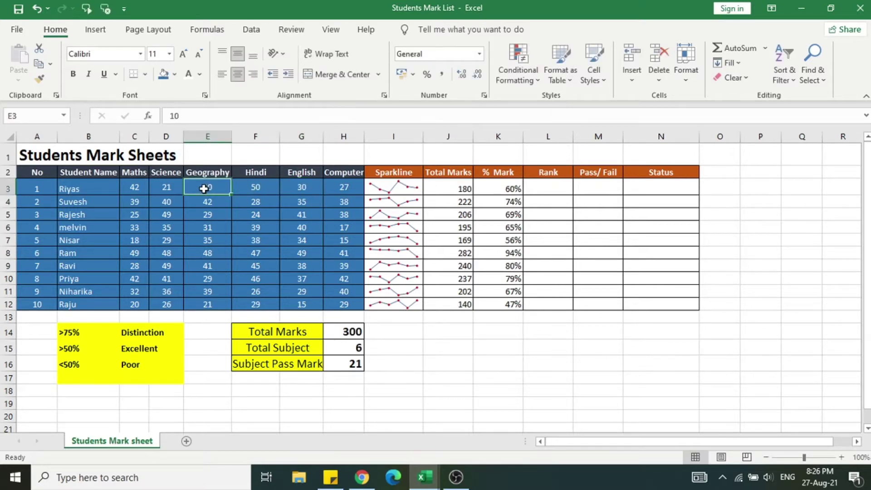
type("15")
key("Return")
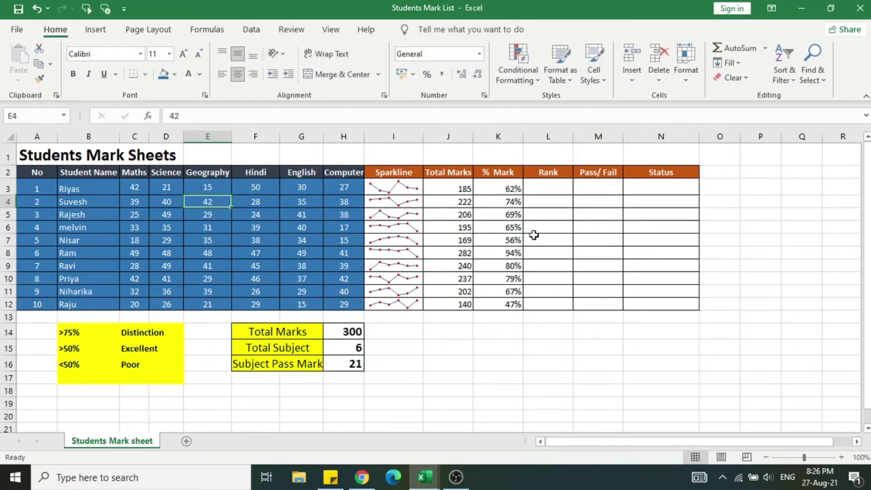
Change the tenth student's English mark in G12 to 20
left_click(300, 305)
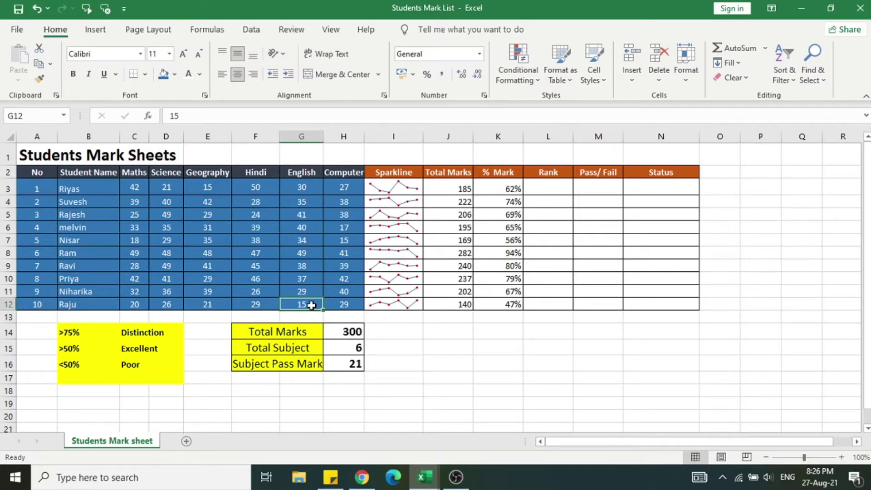
type("20")
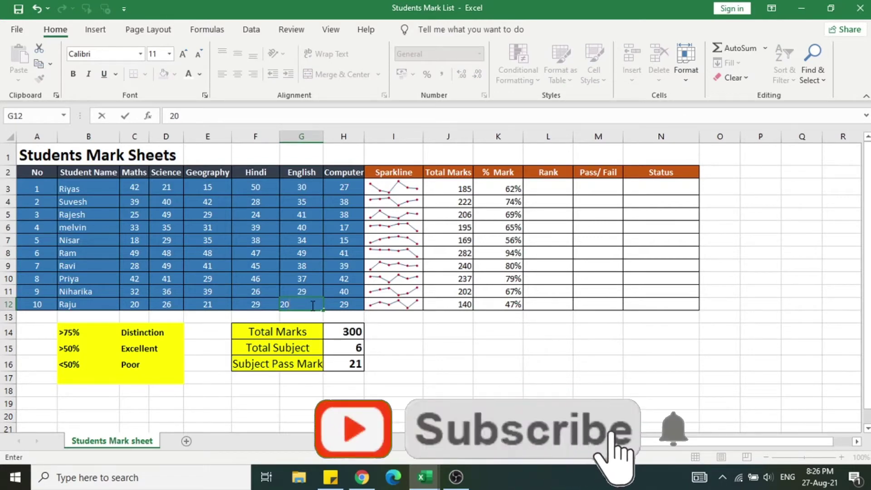
left_click(528, 228)
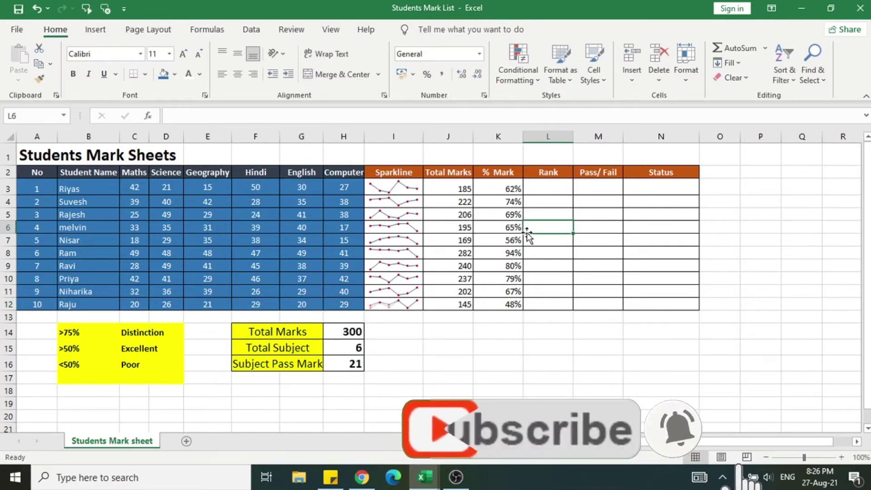
Enter the formula =RANK(J3,$J$3:$J$12,0) in cell L3 to rank the first student's total in descending order
left_click(550, 191)
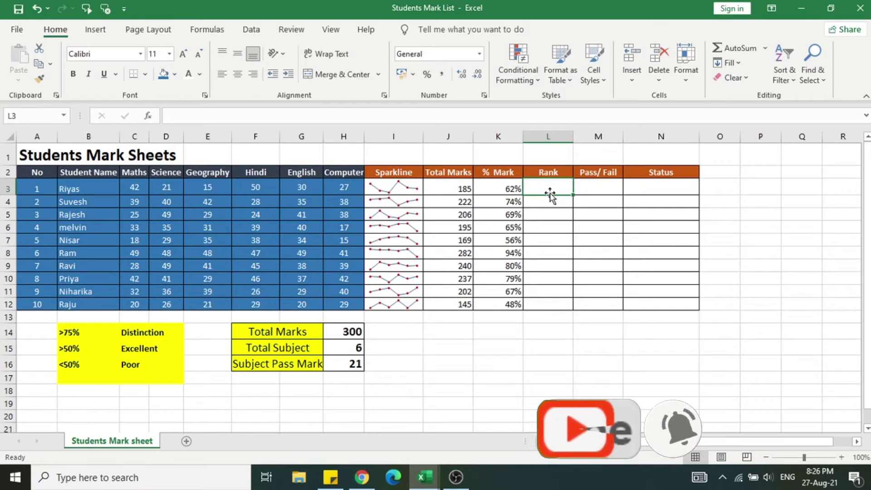
type("=r")
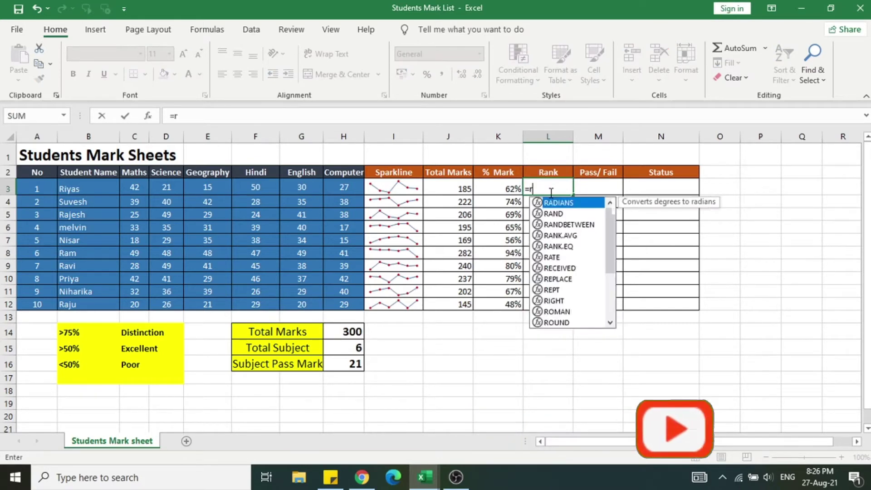
type("ank(")
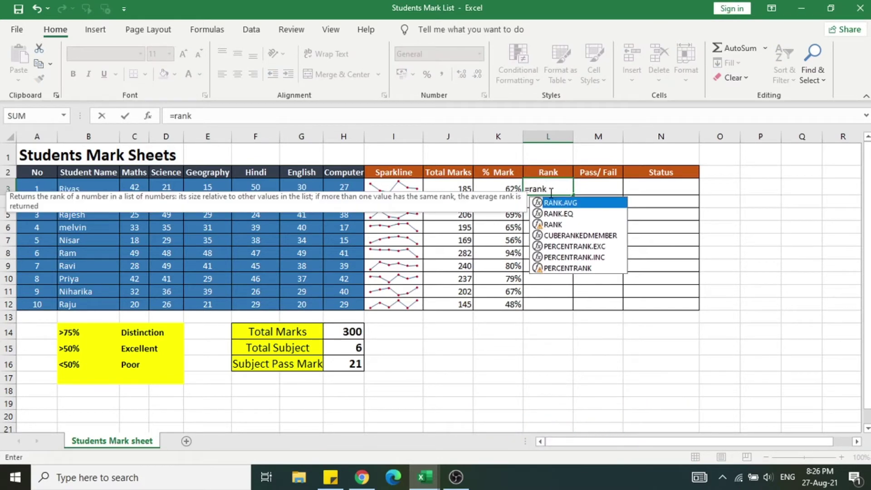
left_click(460, 188)
type(",")
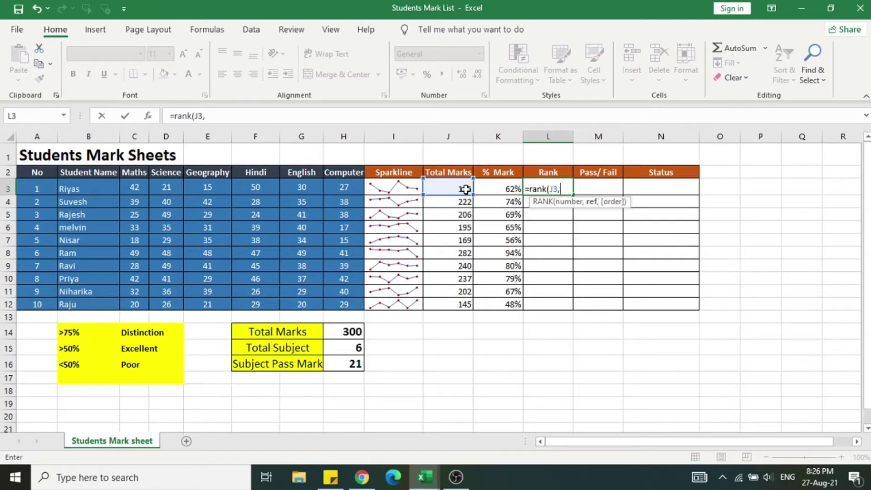
left_click_drag(464, 194, 460, 303)
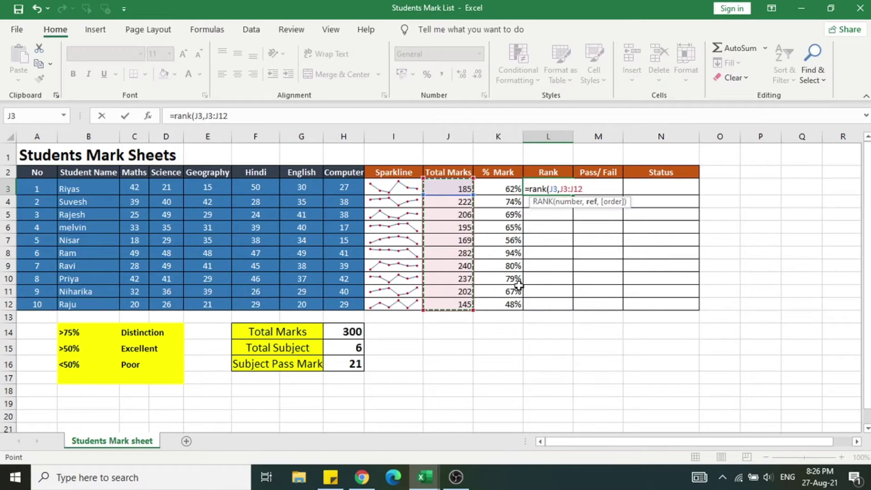
key("F4")
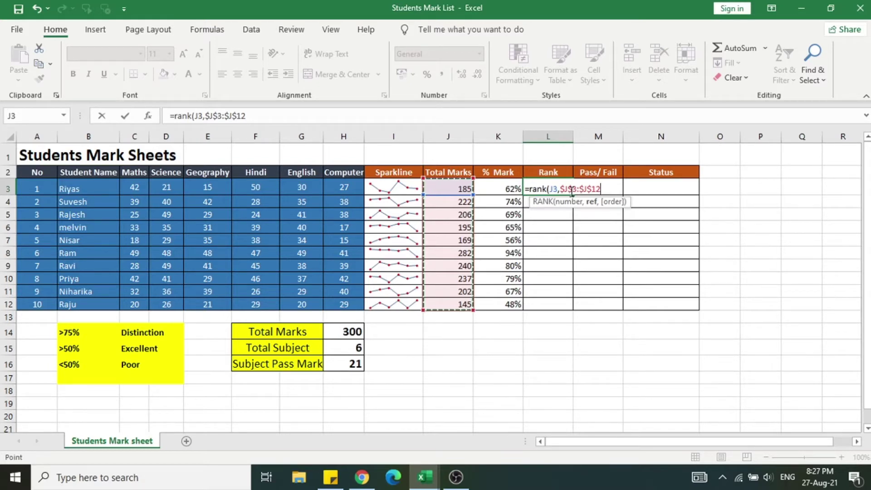
type(",")
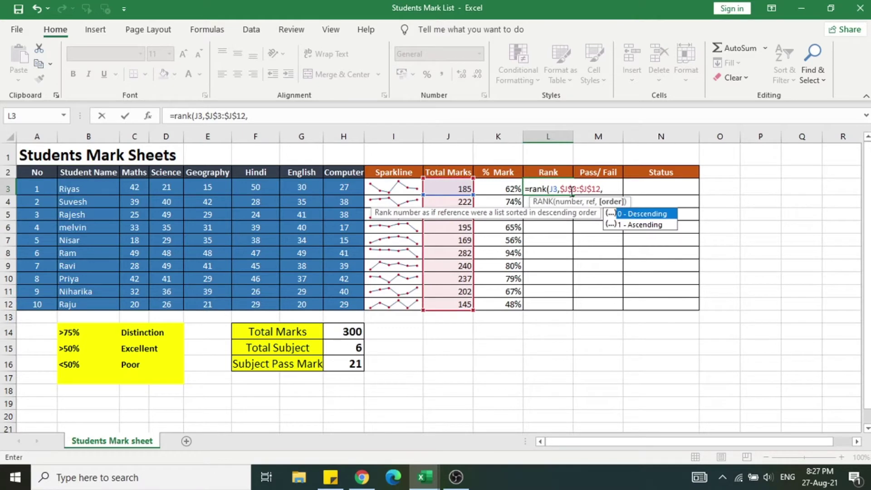
double_click(652, 213)
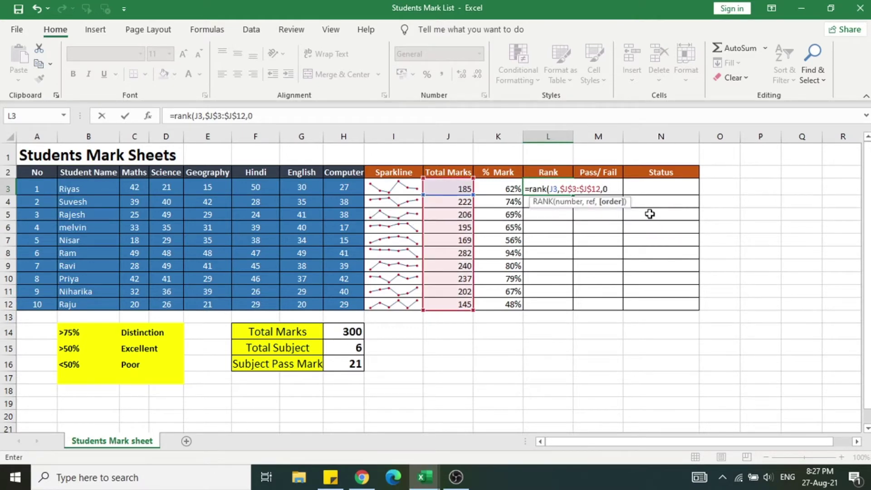
type(")")
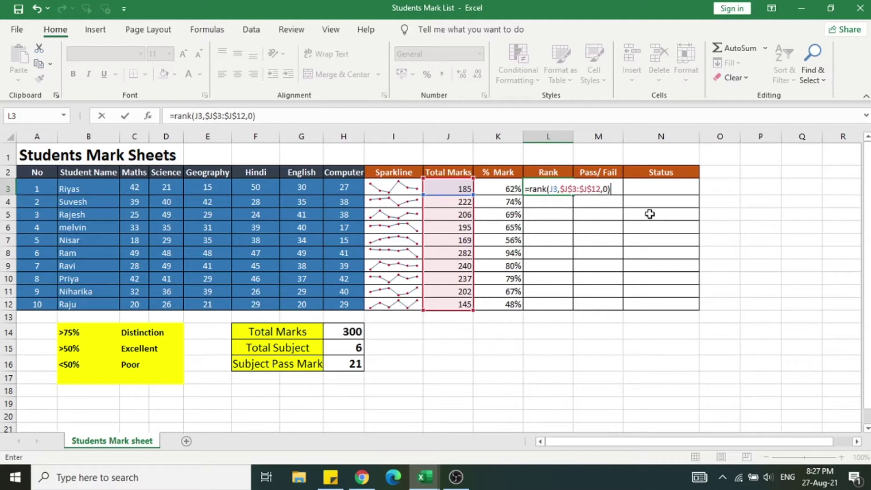
key("Return")
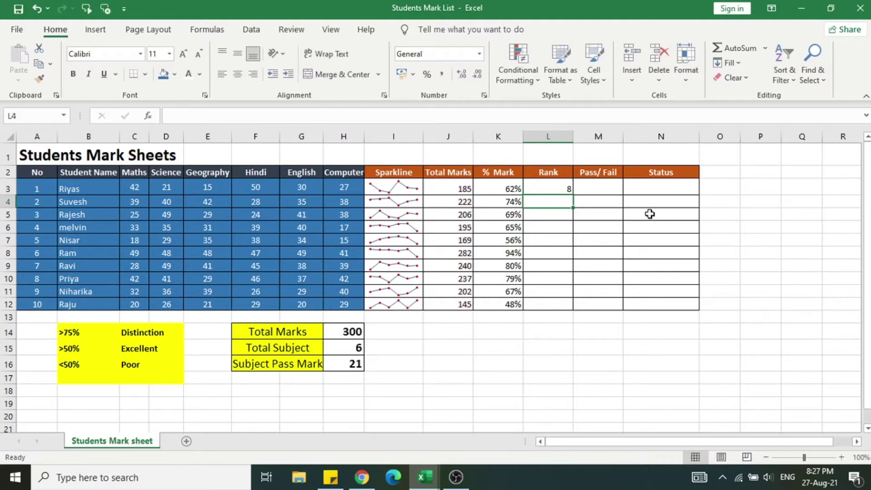
Fill the rank formula from L3 down the Rank column to L12
left_click(567, 191)
double_click(575, 197)
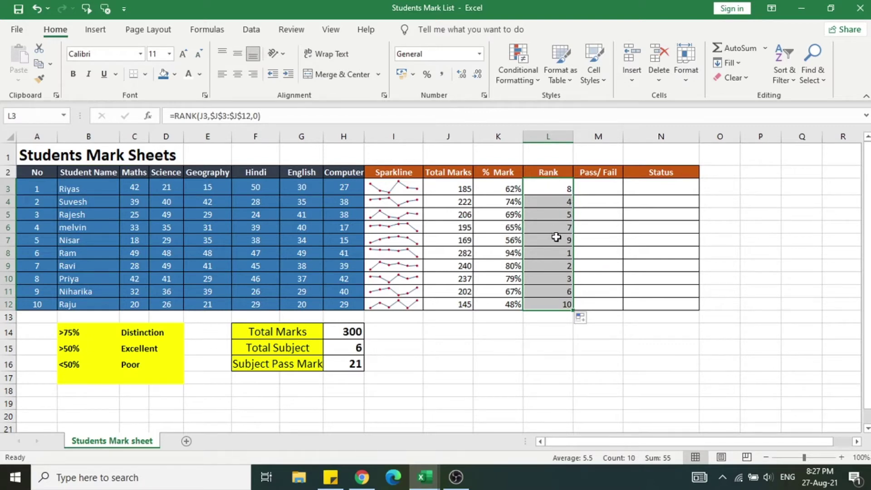
left_click(561, 254)
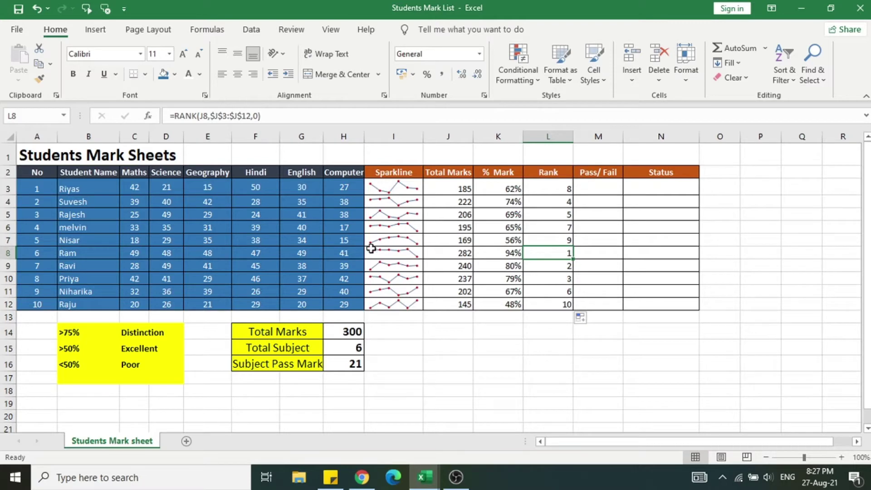
Change the fifth student's Hindi mark in F7 to 42 and Science mark in D7 to 40
left_click(347, 240)
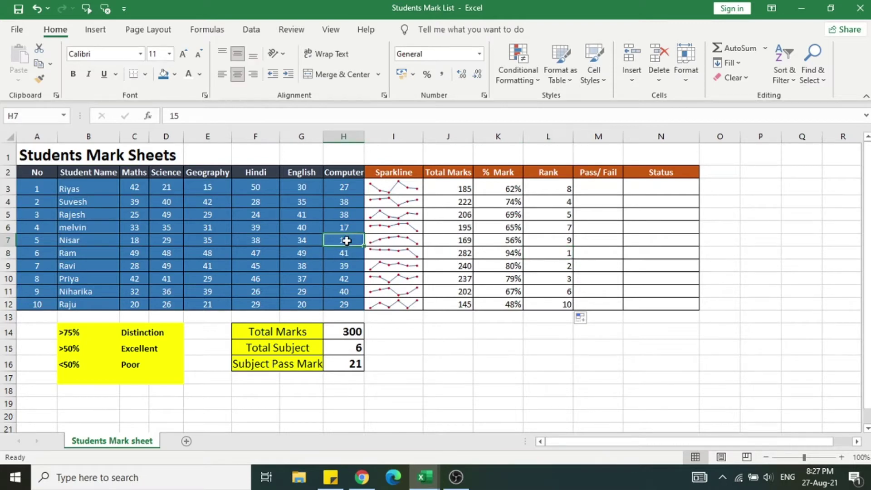
left_click(268, 242)
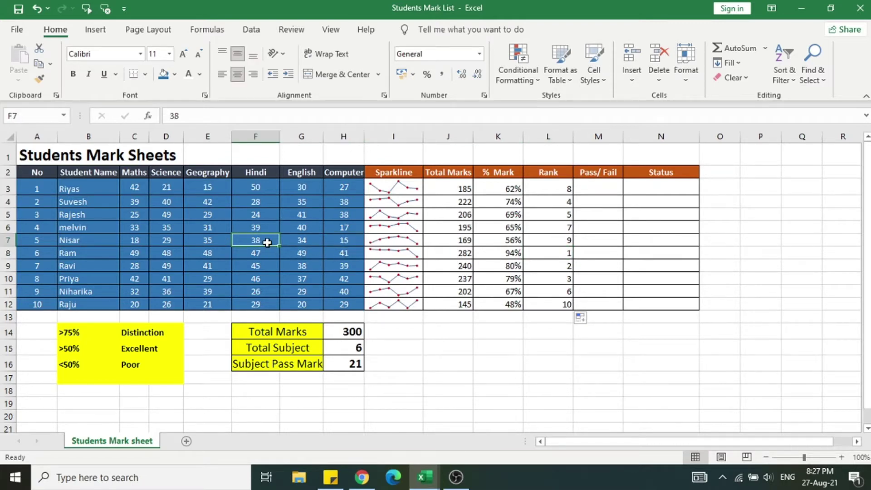
type("42")
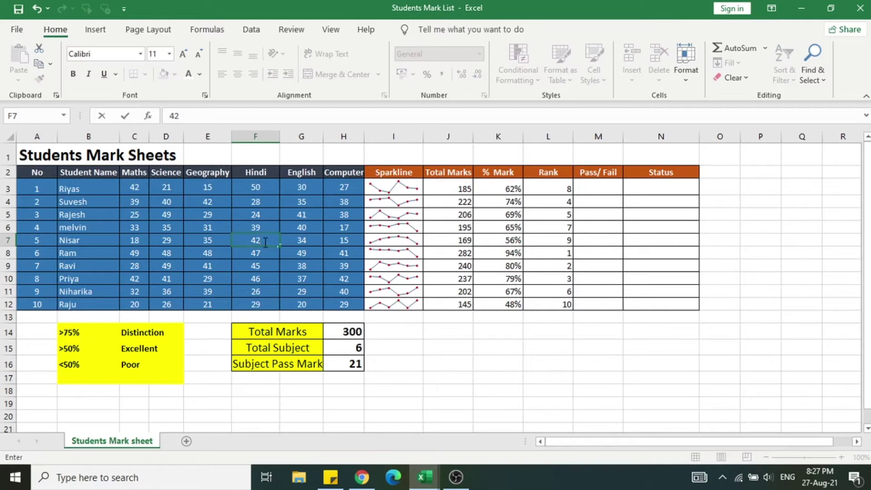
left_click(173, 243)
type("40")
key("Return")
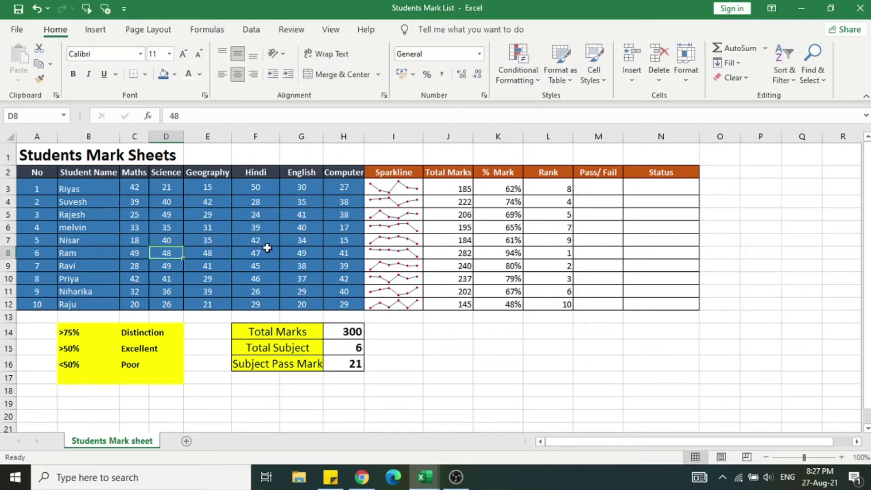
Change the Computer marks of the sixth student in H8 and the fifth student in H7 to 48
left_click(343, 255)
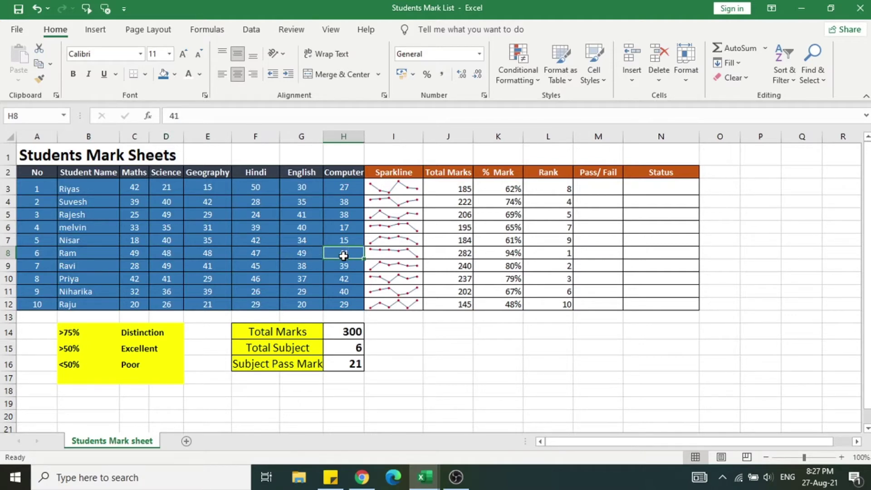
type("48")
key("Return")
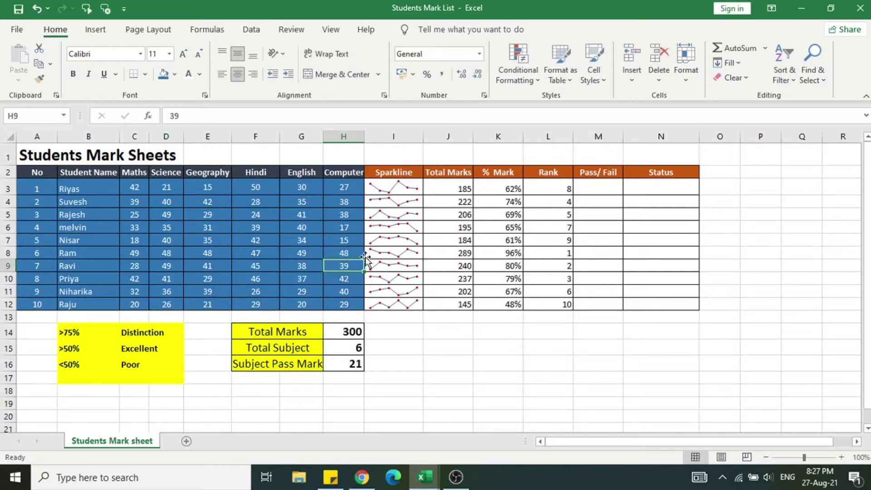
left_click(345, 242)
type("48")
key("Return")
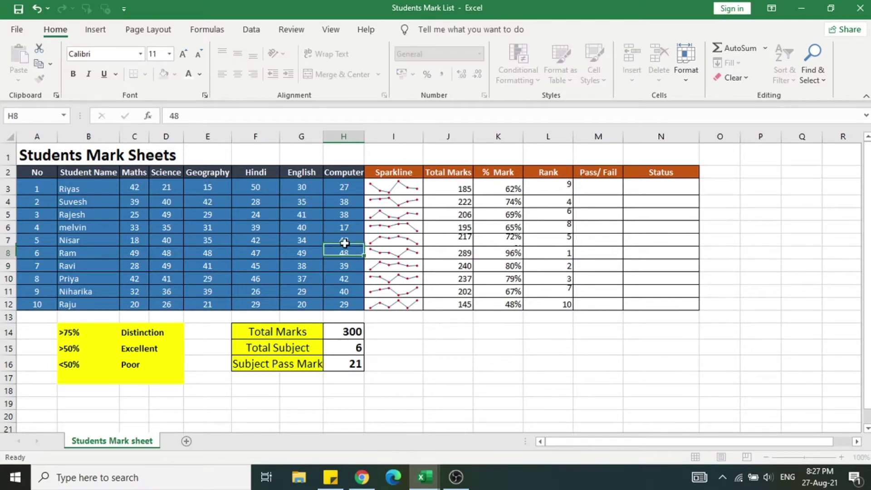
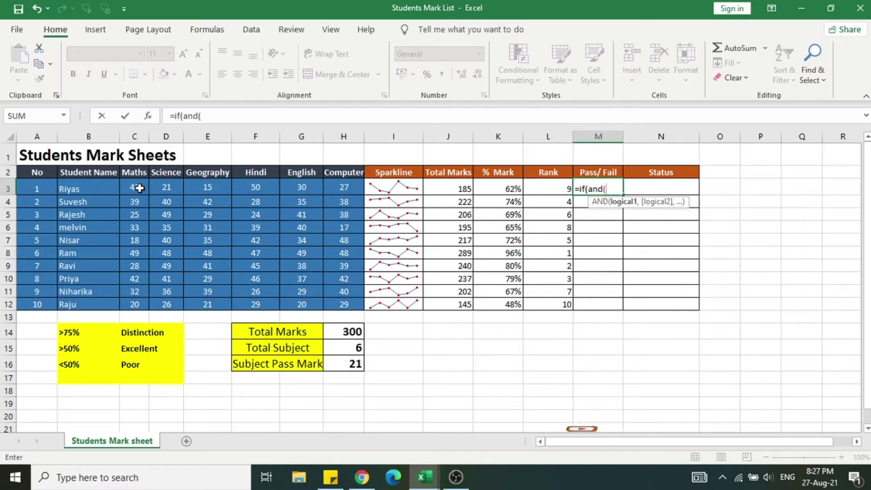
Add the tests C3>21 and D3>21 to the AND condition of the IF formula in M3
left_click(134, 187)
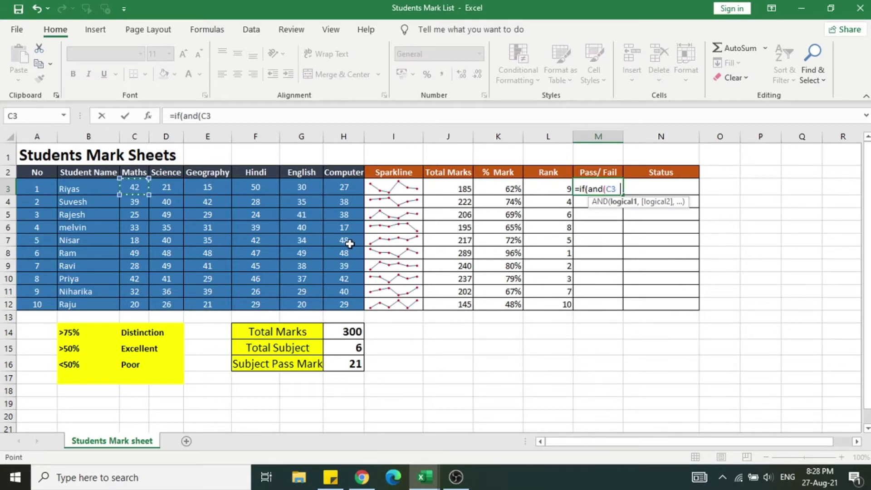
type(">21,")
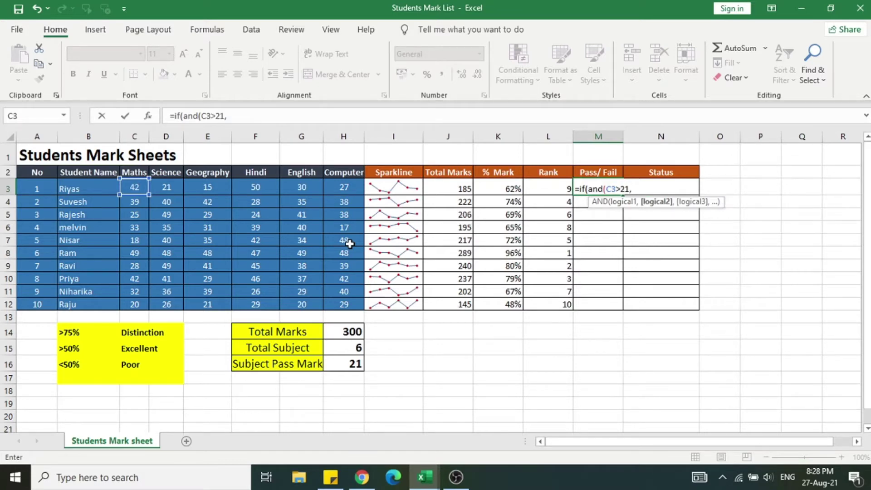
left_click(167, 188)
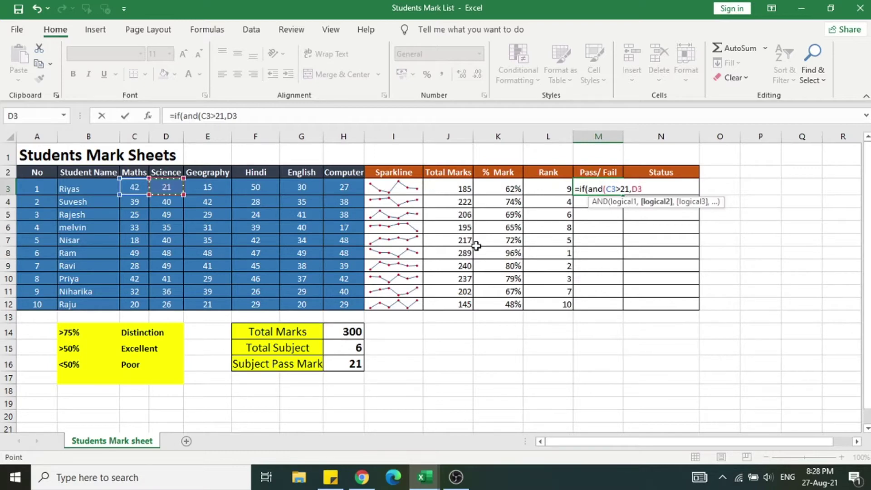
type(">21")
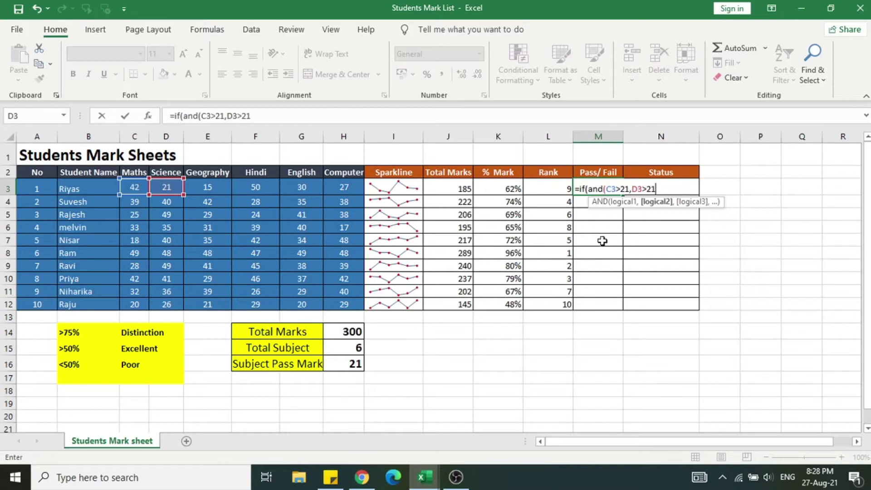
Change the Maths and Science tests in the M3 formula to C3>=21 and D3>=21
left_click(623, 202)
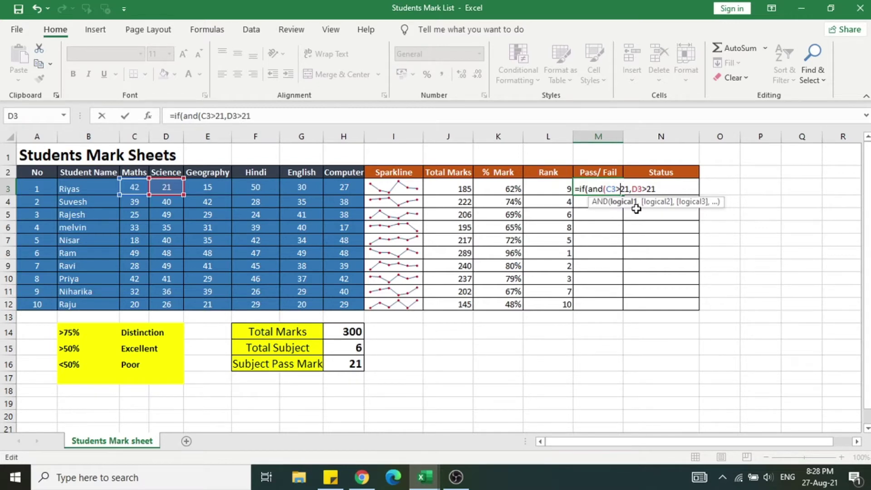
type("=")
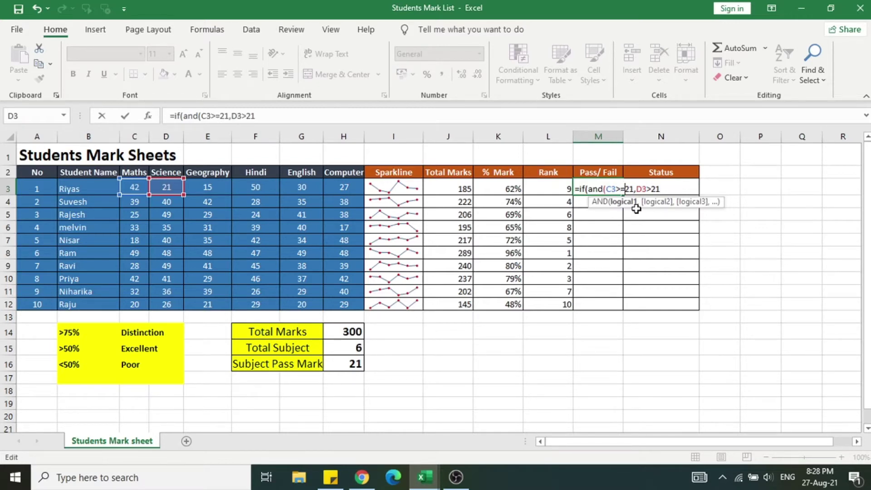
key("End")
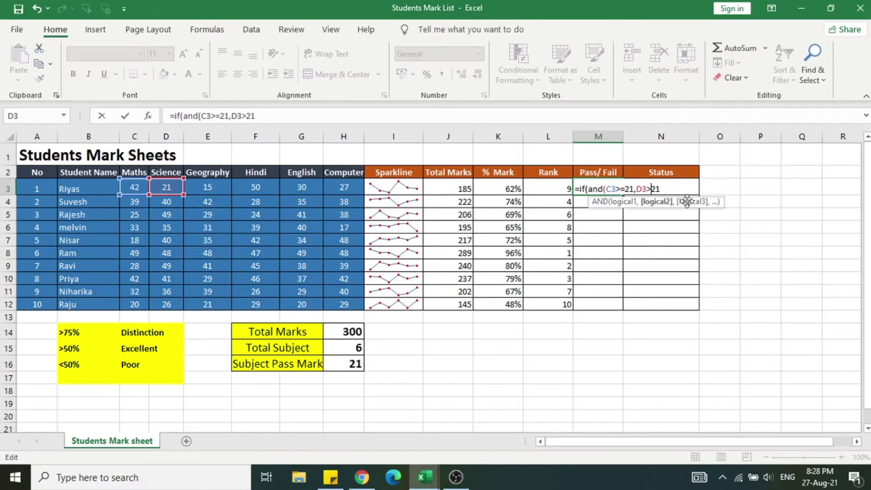
key("Left")
key("Left")
type("=")
left_click(673, 190)
type(",")
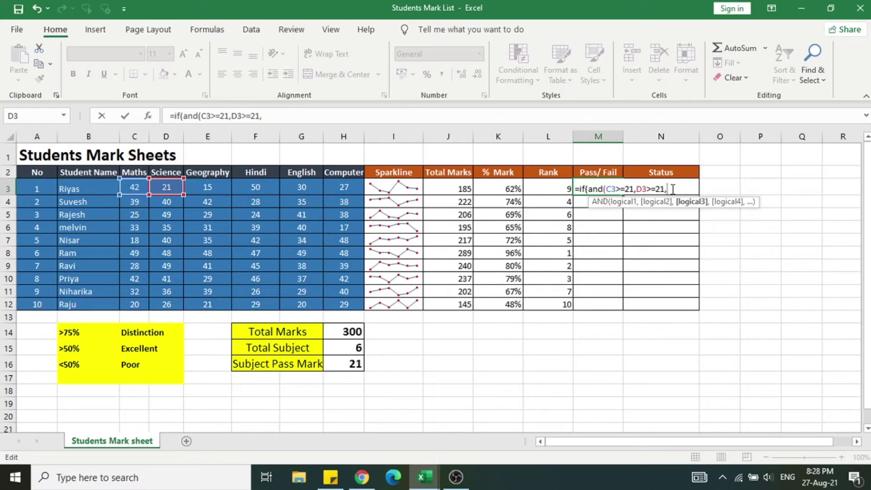
Add the Geography and Hindi tests E3>=21 and F3>=21 to the AND condition in M3
left_click(208, 187)
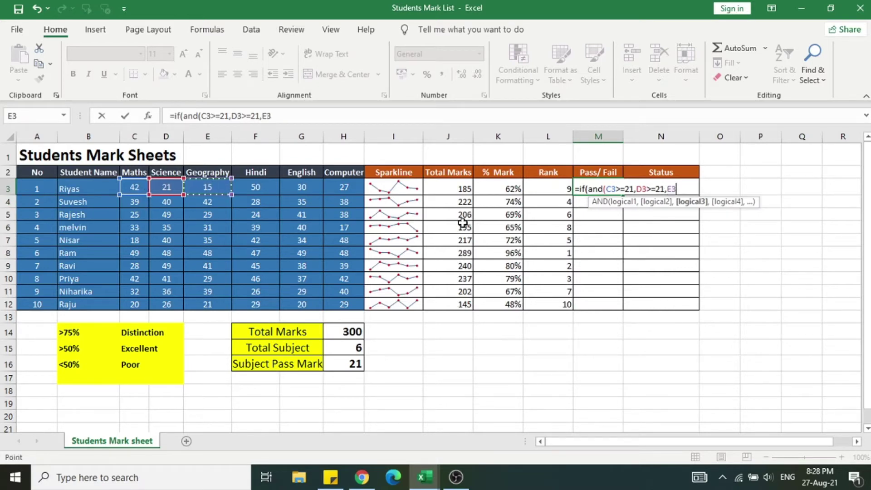
type(">=21")
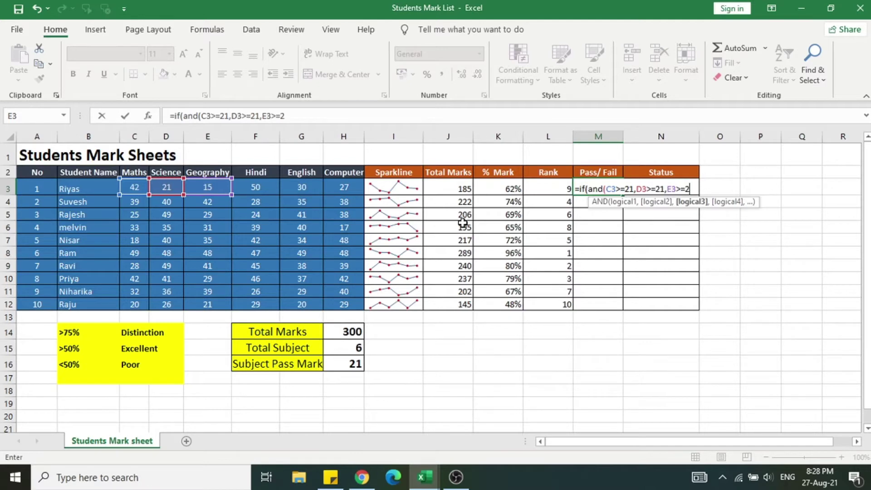
type(",")
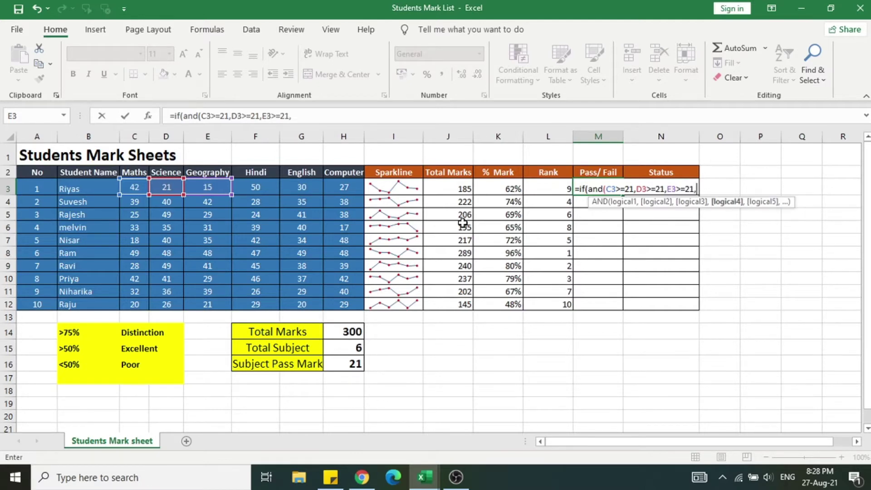
left_click(243, 191)
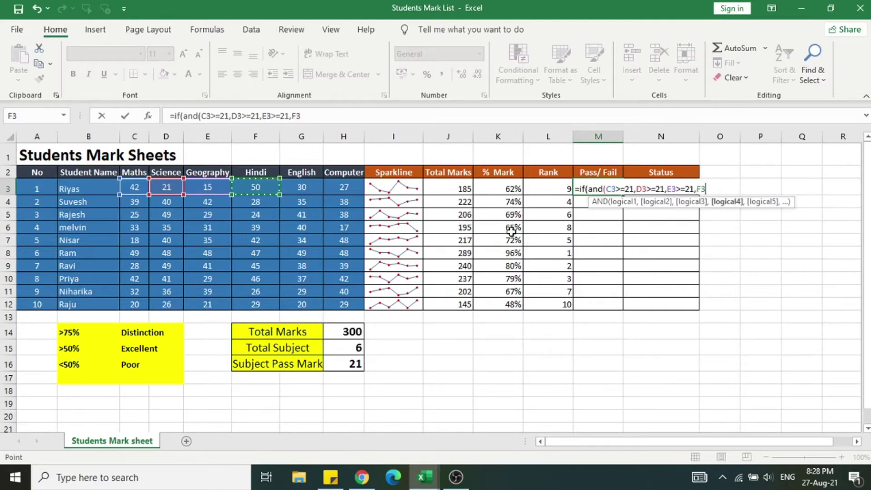
type(">=21,")
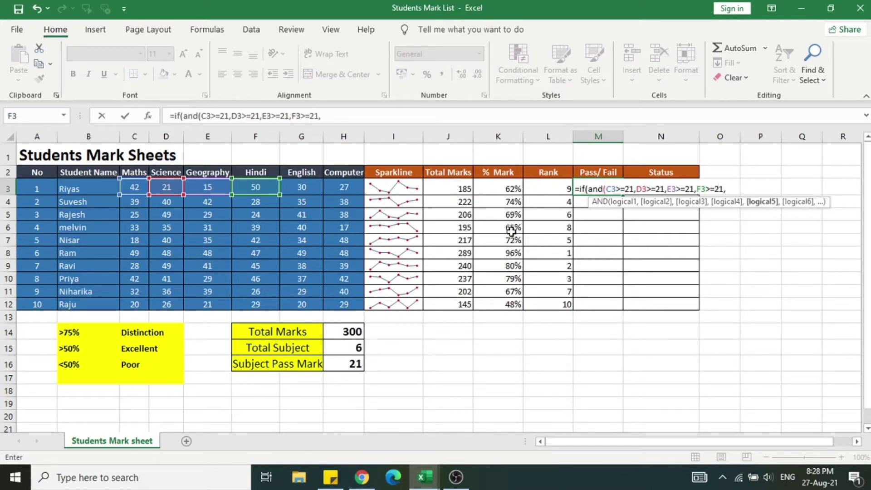
Add the English and Computer tests G3>=21 and H3>=21 and close the AND condition in M3
left_click(304, 189)
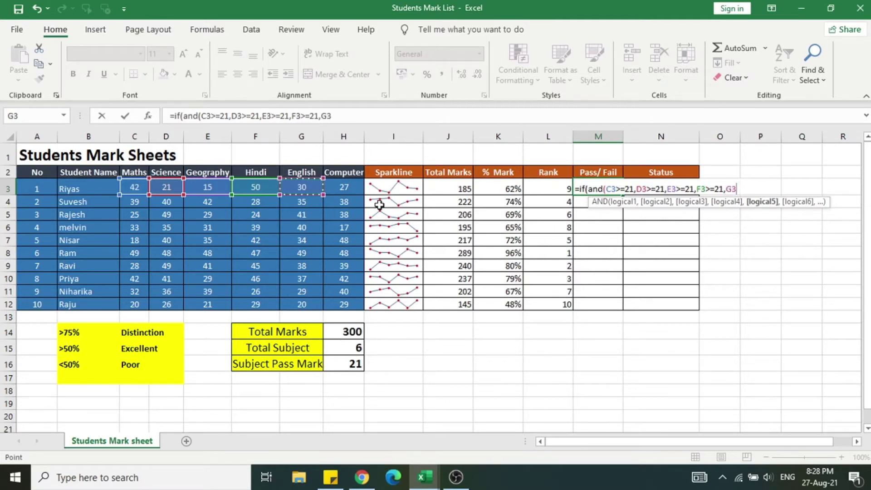
type(">=21")
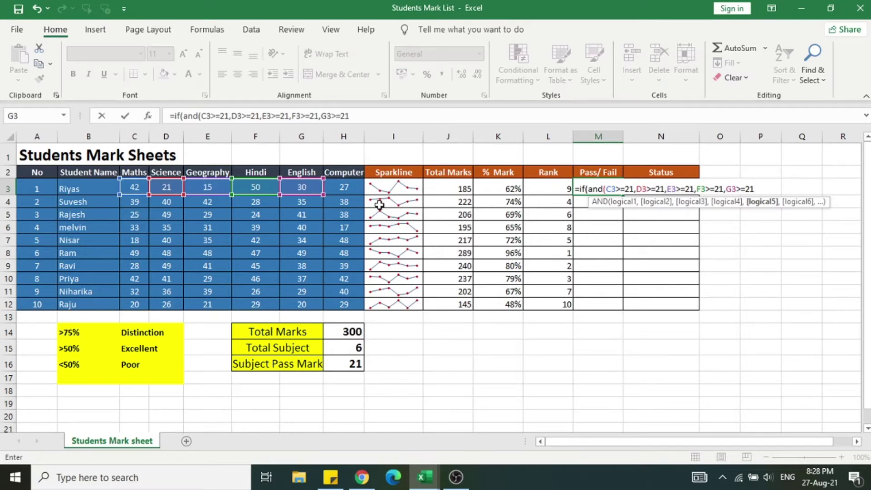
type(",")
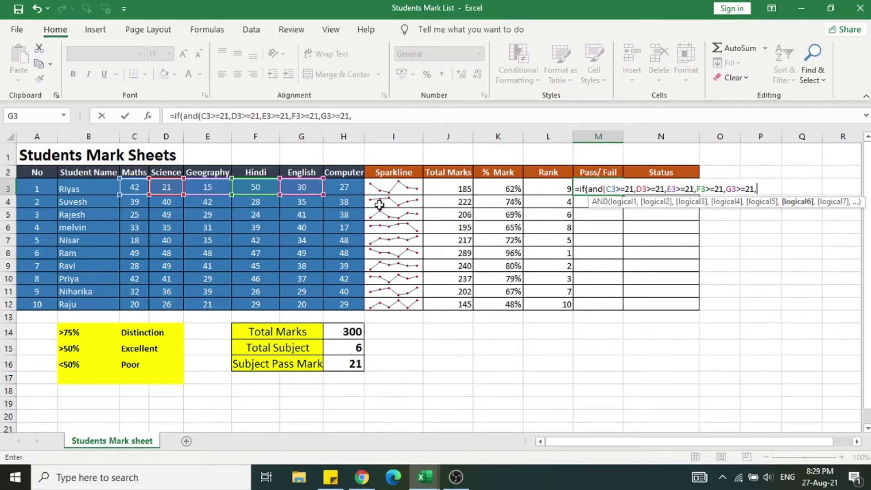
left_click(342, 190)
type(">=")
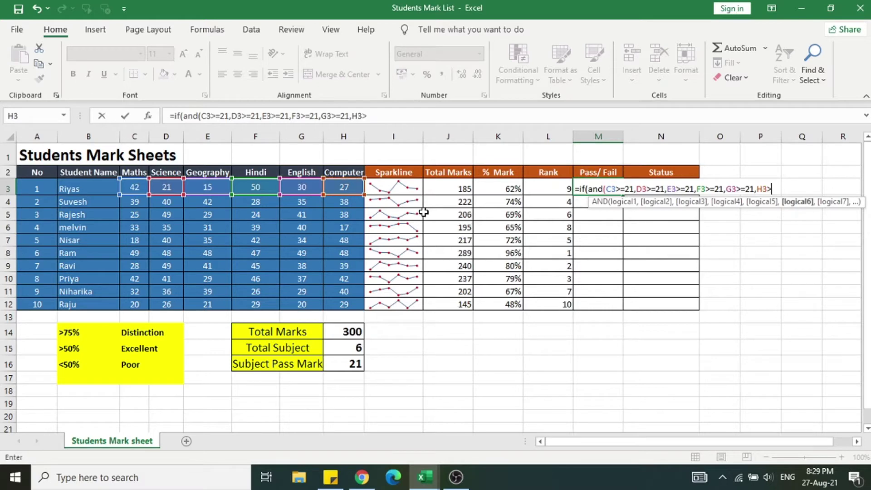
type("21)")
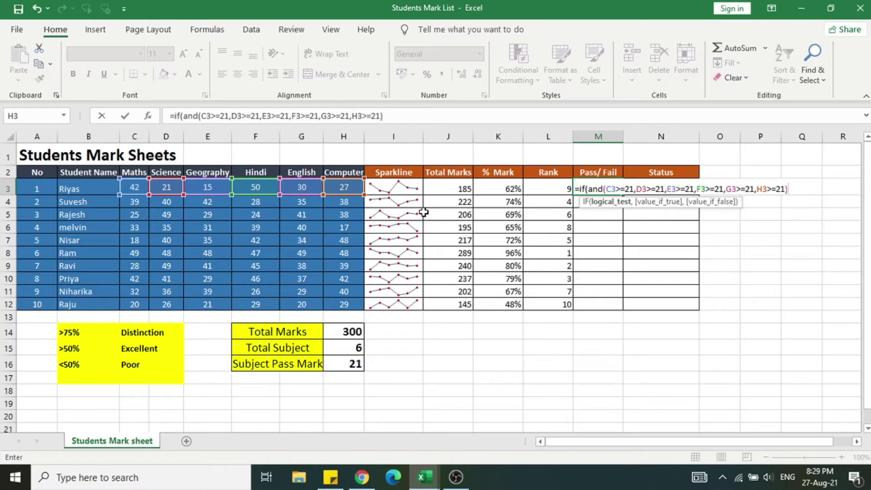
Complete the IF formula in M3 with the results "Pass" and "Fail" and fill it down the Pass/Fail column to M12
type(",")
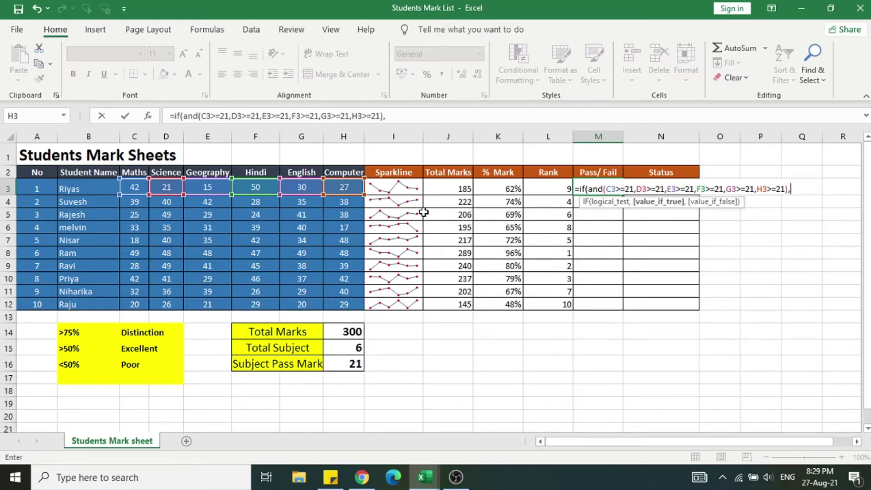
type("\"Pass\",")
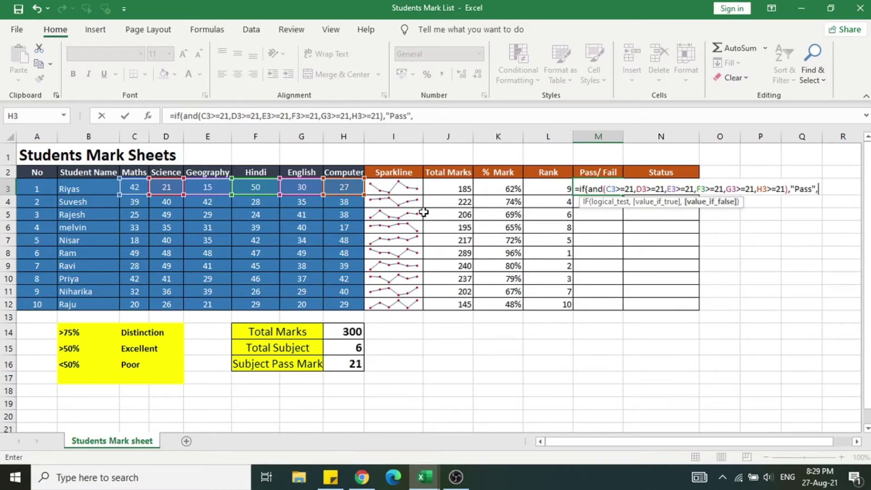
type("\"Fail\"")
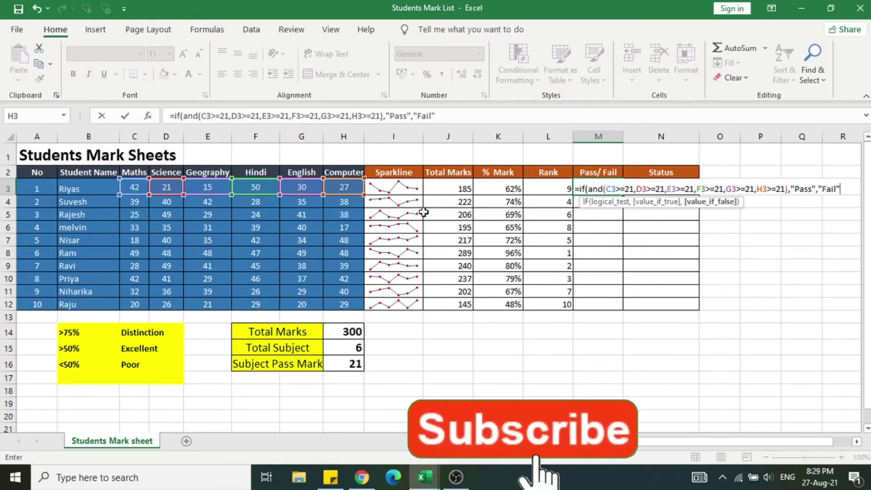
type(")")
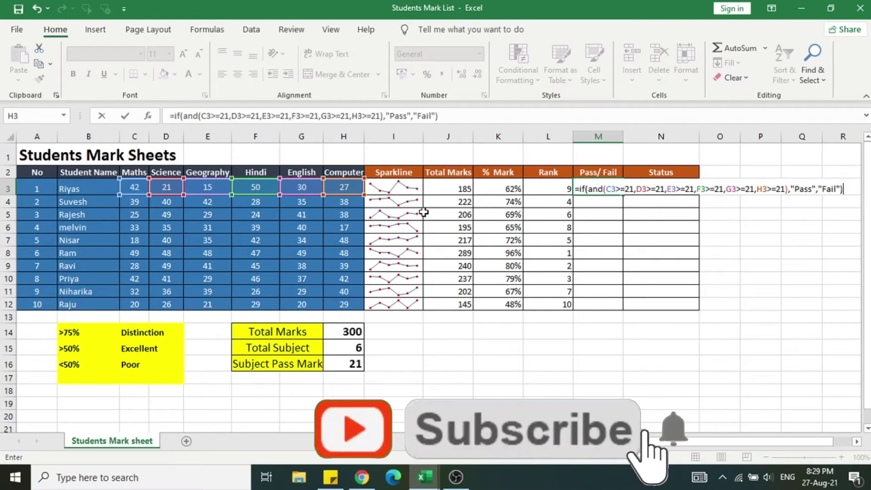
key("Return")
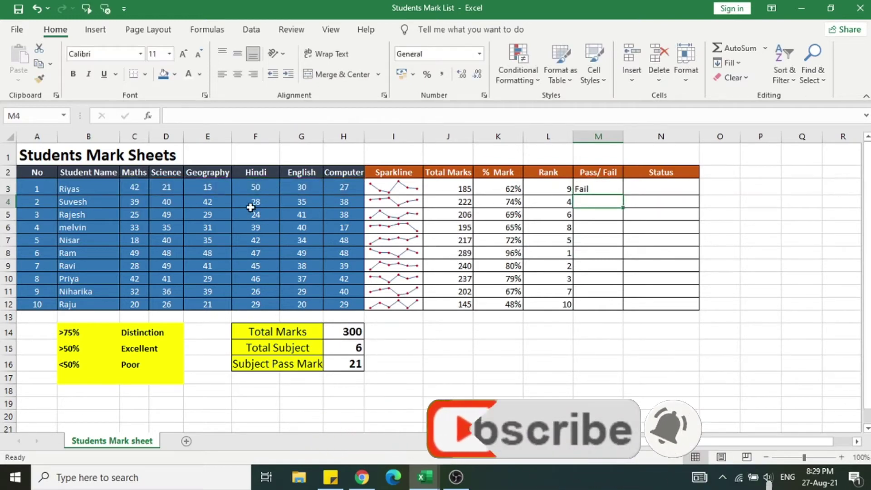
left_click(606, 191)
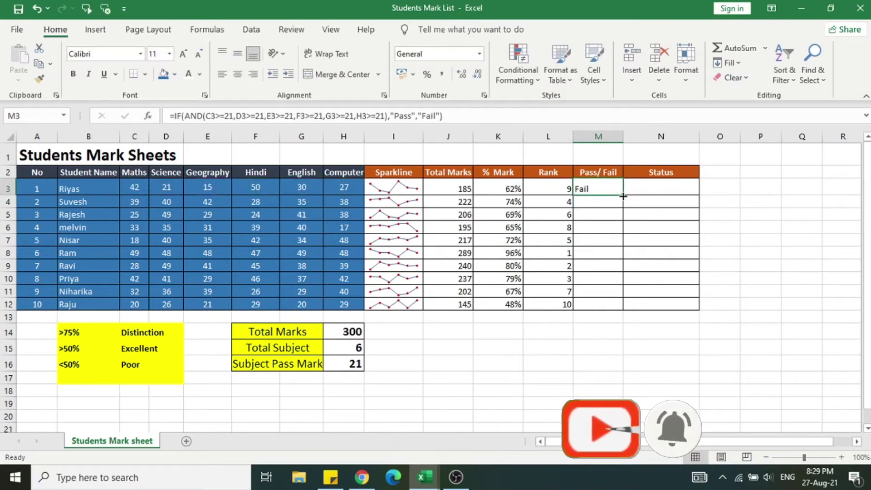
double_click(623, 195)
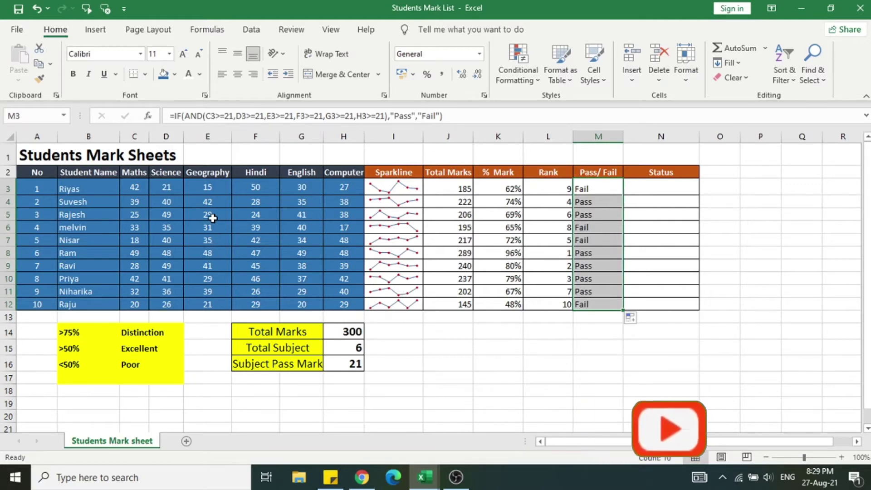
Change the first student's Geography mark in E3 to 22 and the fourth student's Computer mark in H6 to 25
left_click(315, 186)
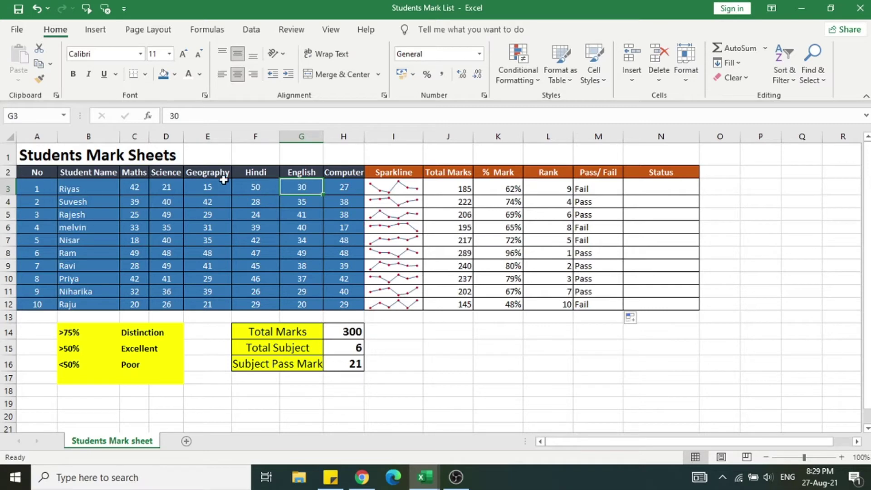
left_click(199, 184)
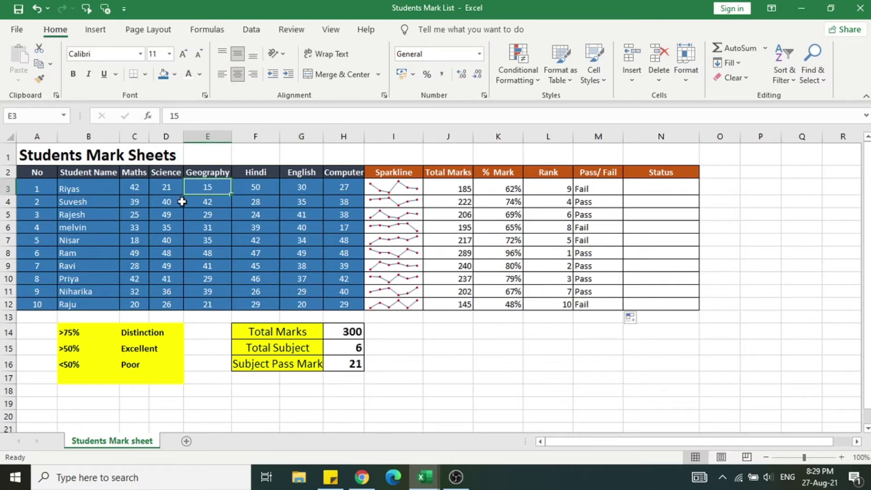
type("22")
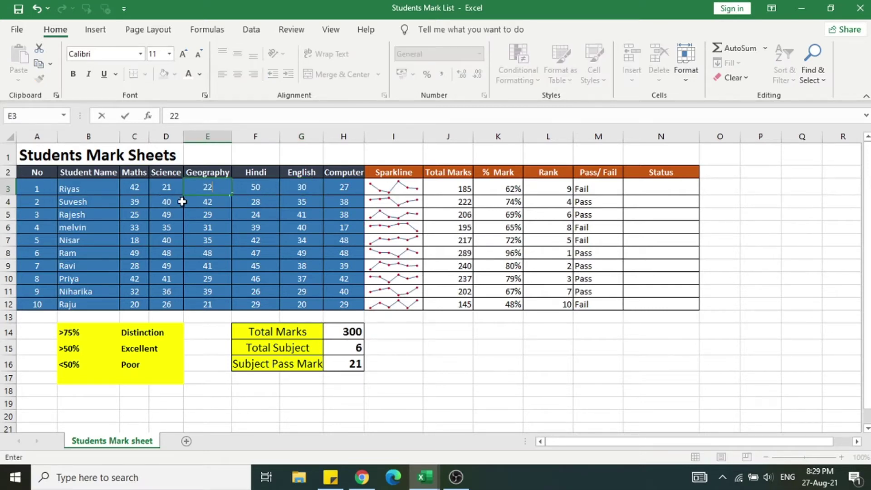
key("Return")
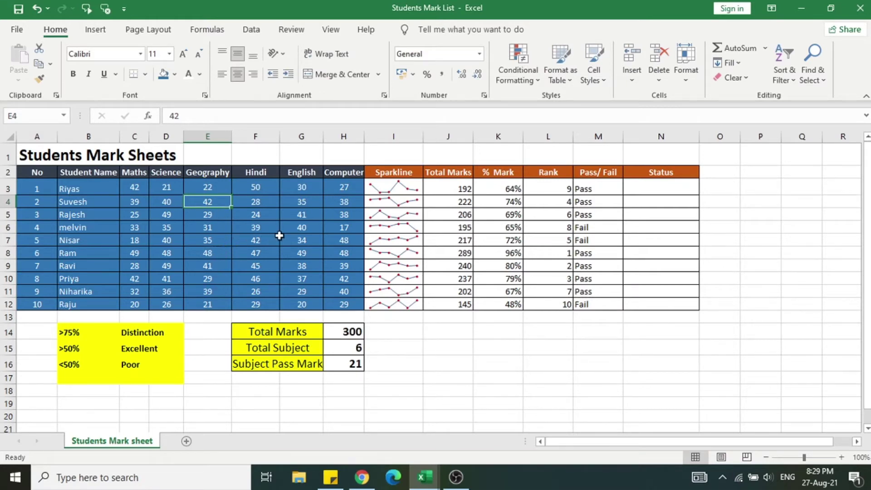
left_click(334, 226)
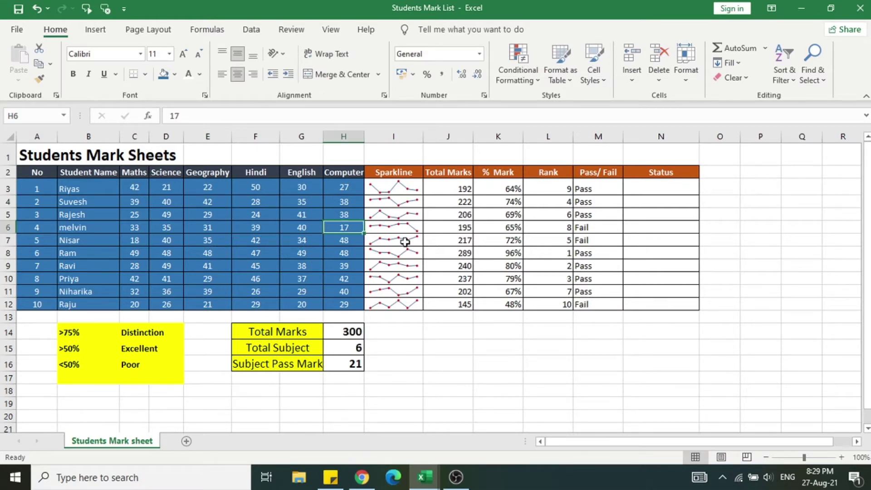
type("25")
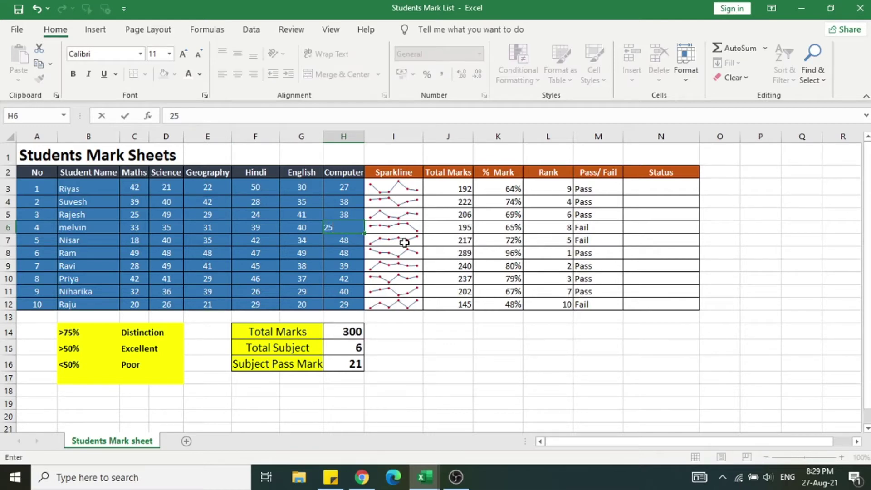
key("Return")
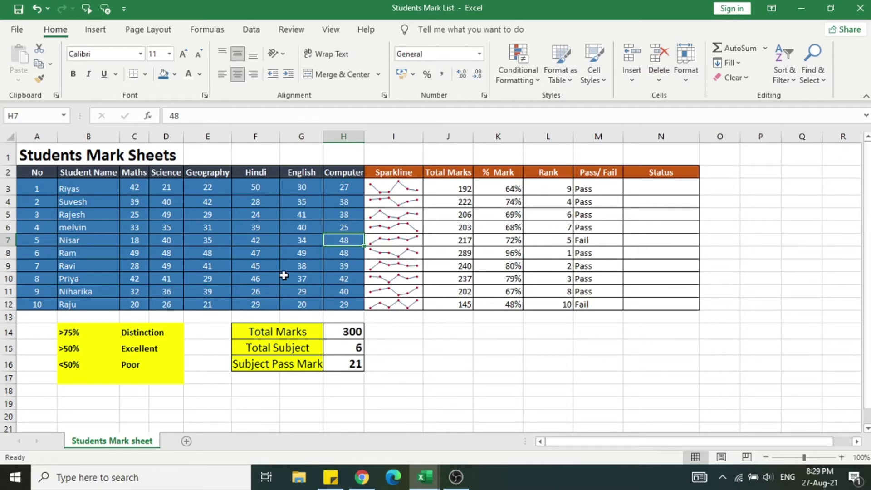
left_click(594, 201)
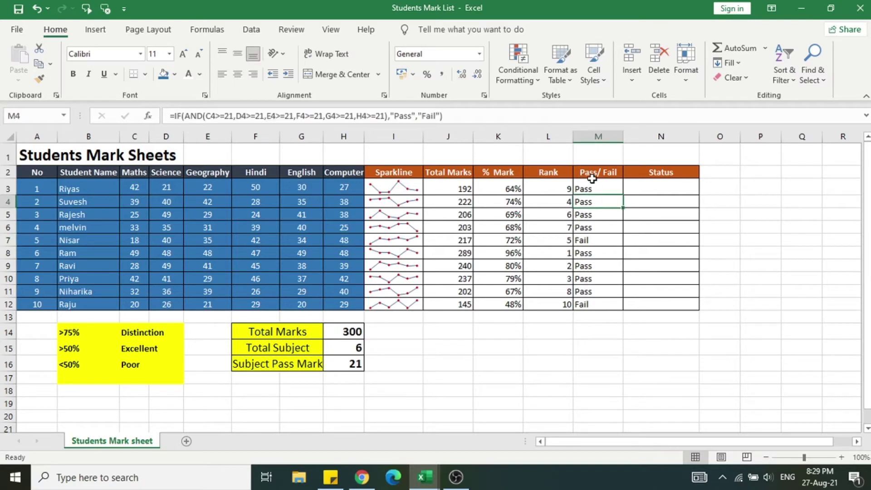
left_click(257, 253)
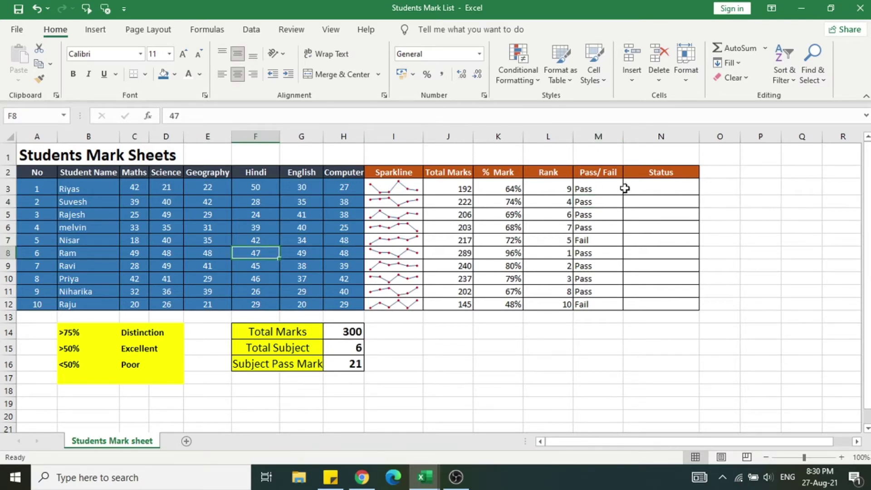
left_click(60, 335)
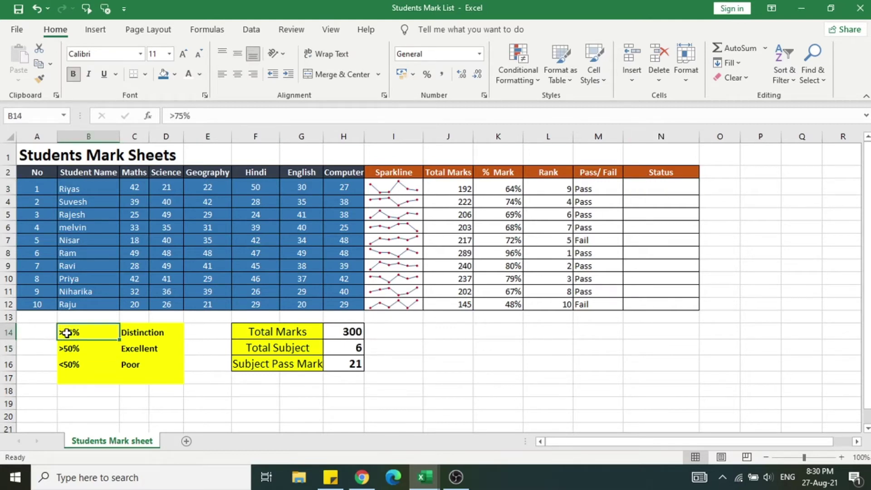
Begin an IF formula in the first student's Status cell N3 with the test K3>75%, following the grading criteria in B14:C16
left_click(164, 336)
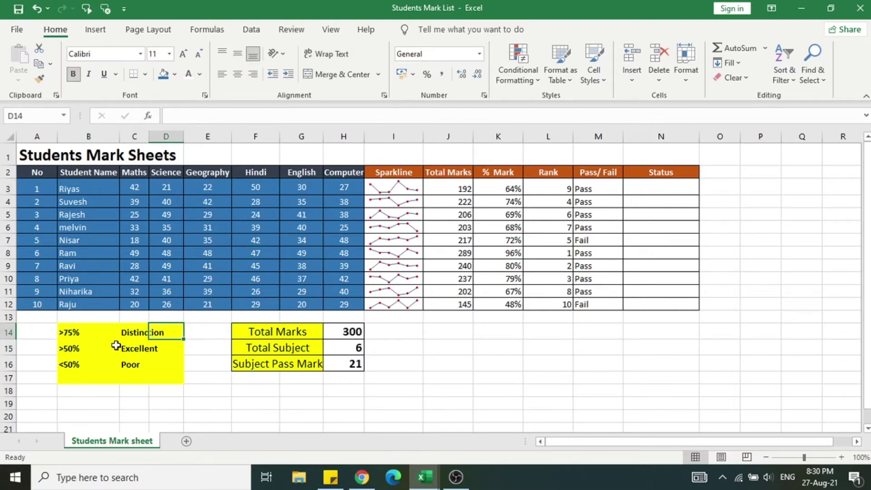
left_click(87, 350)
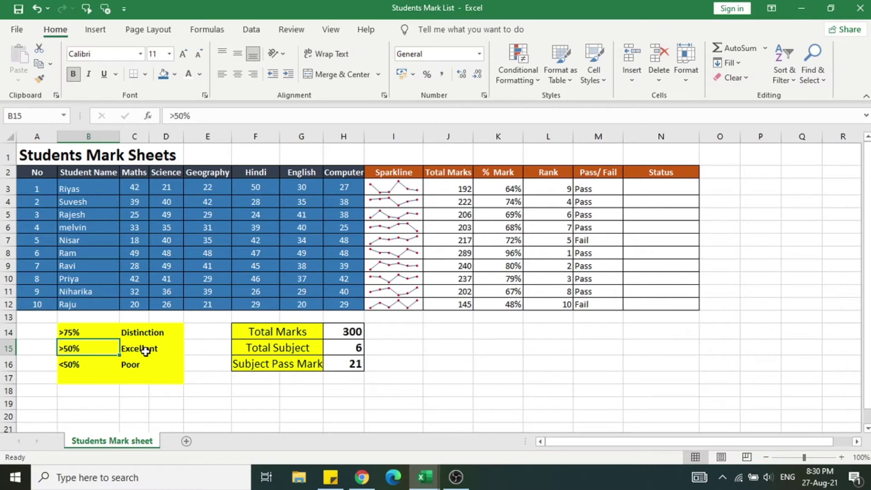
left_click(144, 350)
left_click(73, 365)
left_click(128, 366)
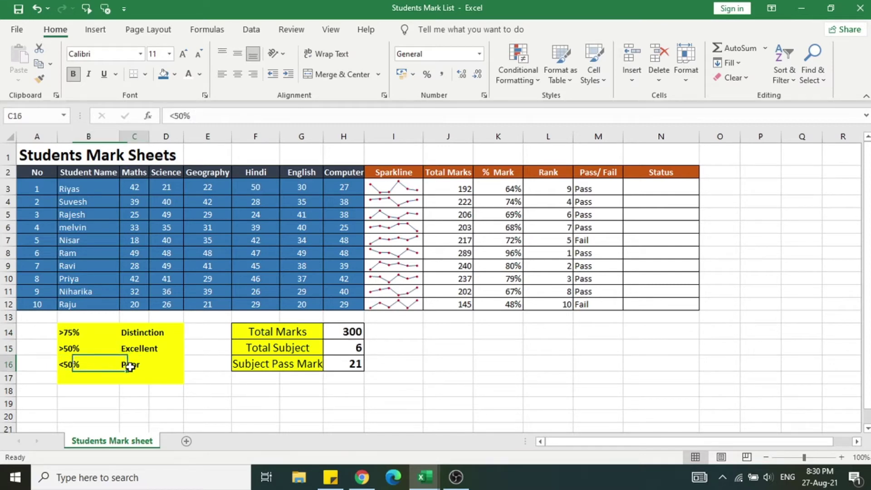
left_click(645, 188)
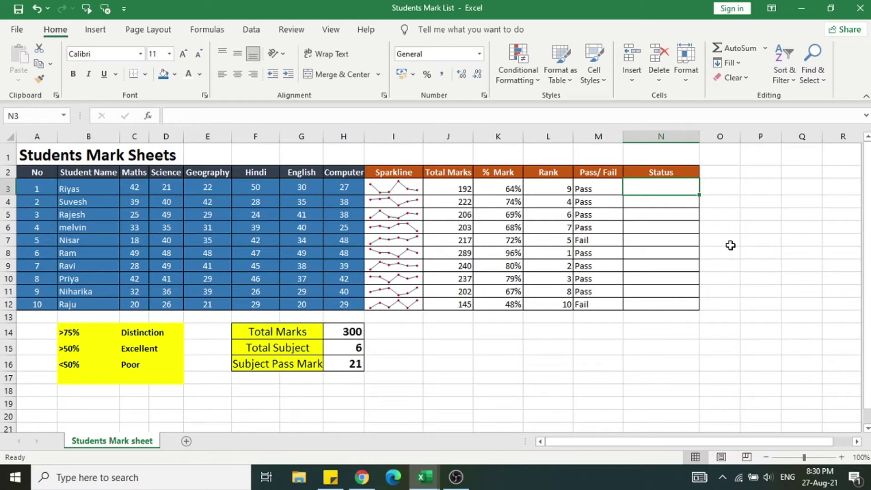
type("=i")
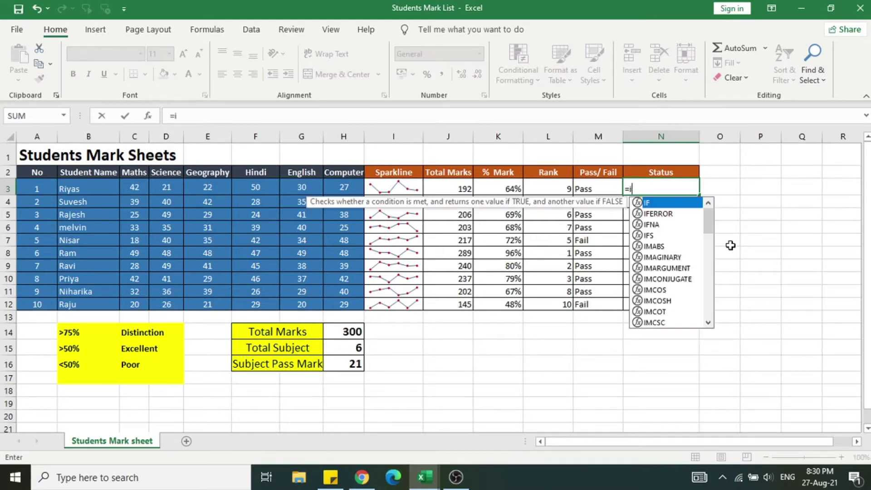
type("f(")
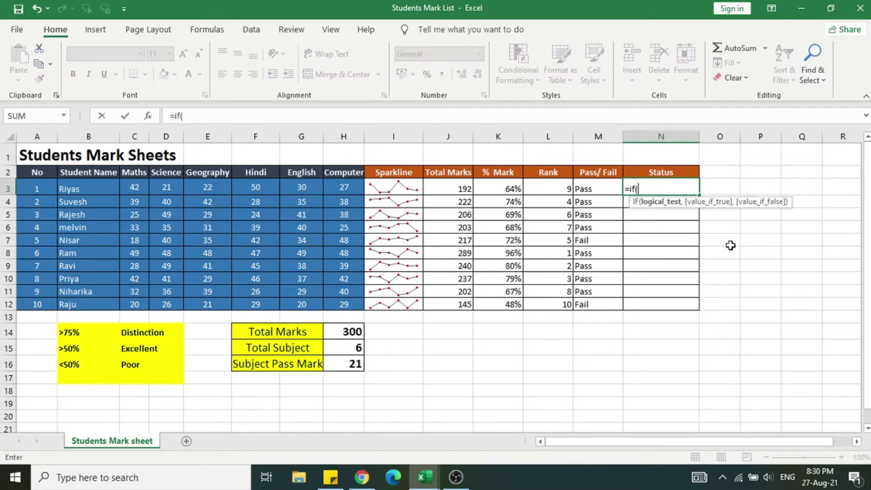
left_click(513, 188)
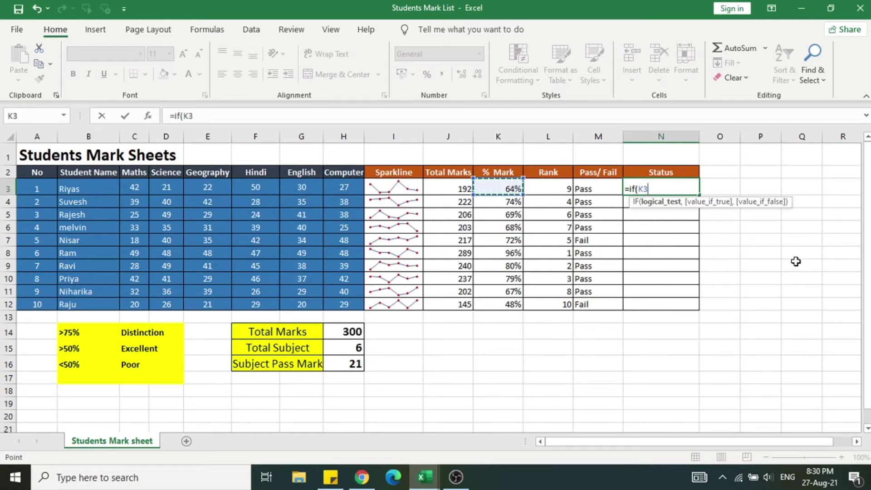
type(">75")
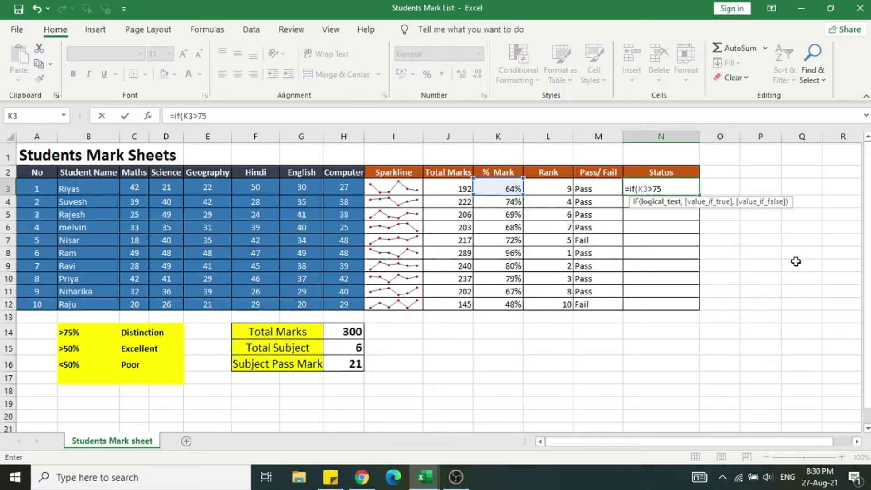
type("%,")
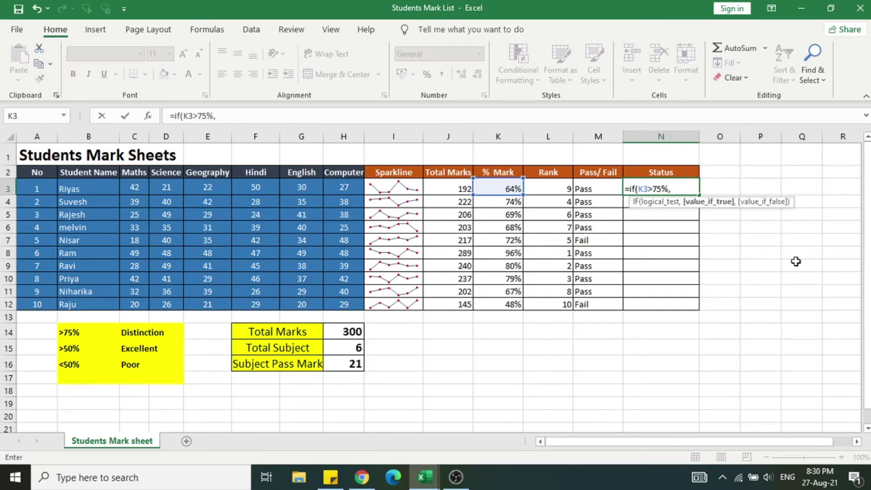
Enter "Distinction" as the value if true in the N3 formula, correcting its spelling
type("\"")
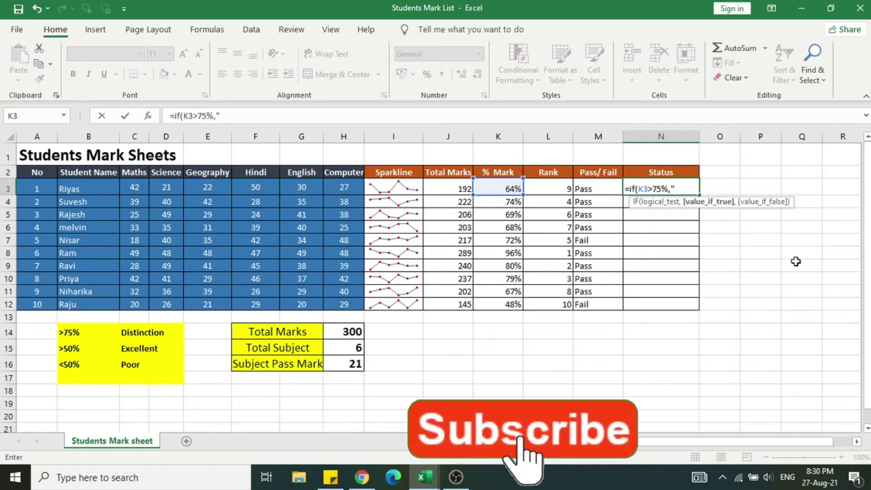
type("Dins")
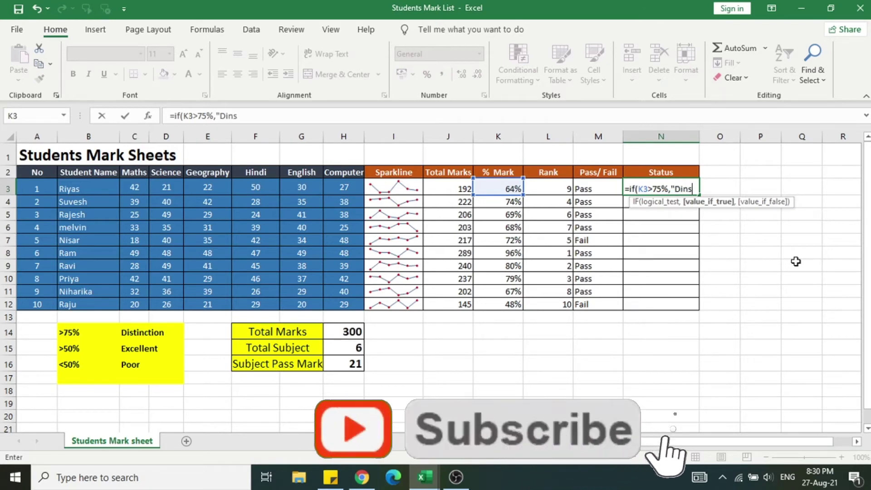
type("tinction")
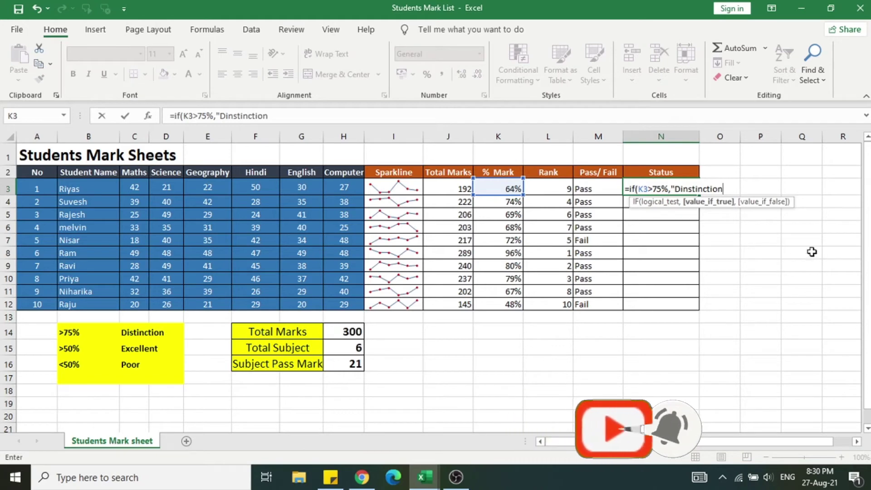
key("F2")
key("Left")
key("Left")
key("Left")
key("Left")
key("Left")
key("Left")
key("Left")
key("Left")
key("Left")
key("BackSpace")
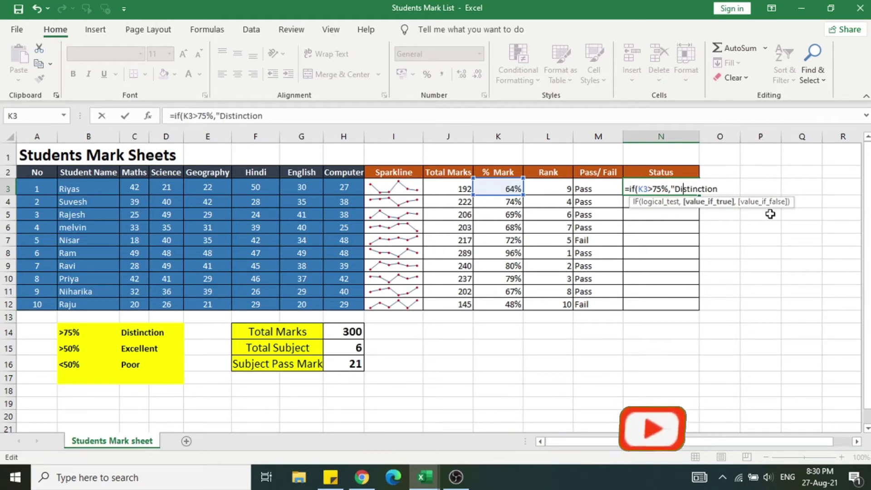
left_click(734, 194)
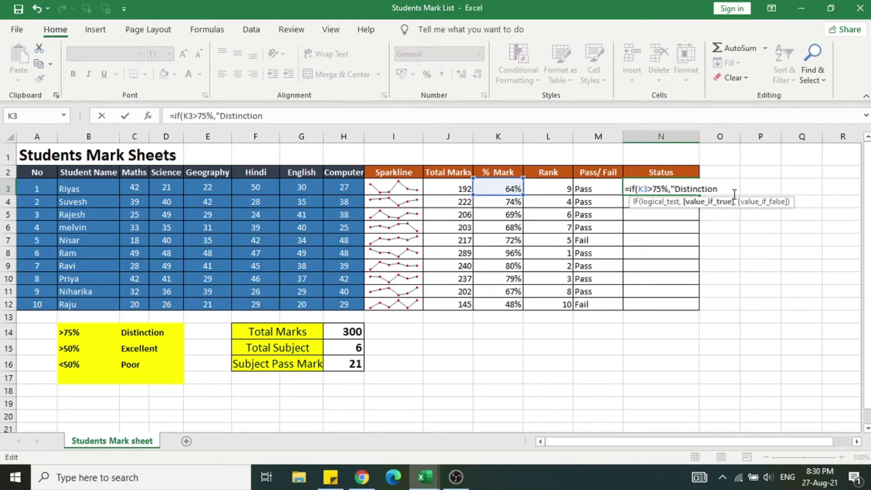
type("\",")
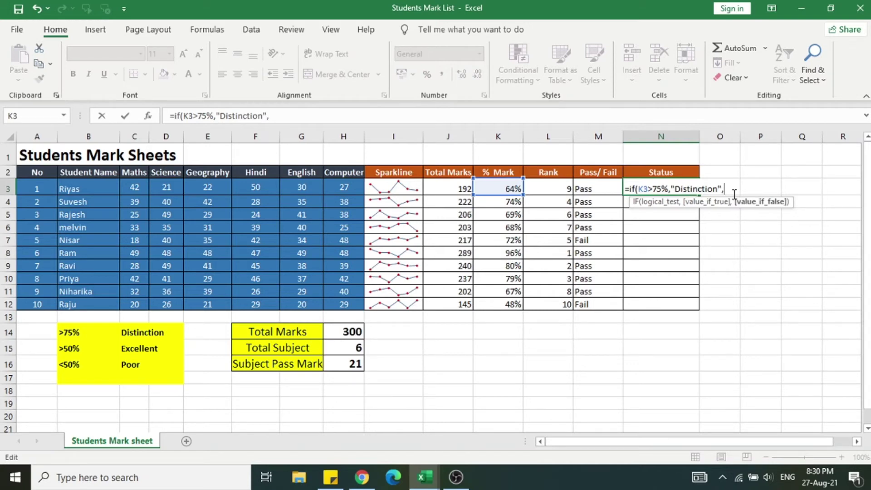
Nest a second IF in the N3 formula with the test K3>50% and the result "Excellent"
type("iff")
key("BackSpace")
type("(")
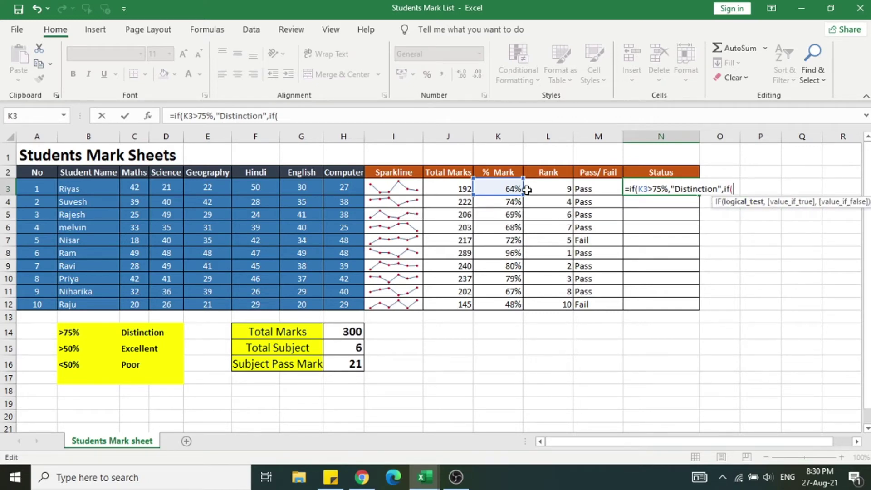
left_click(511, 188)
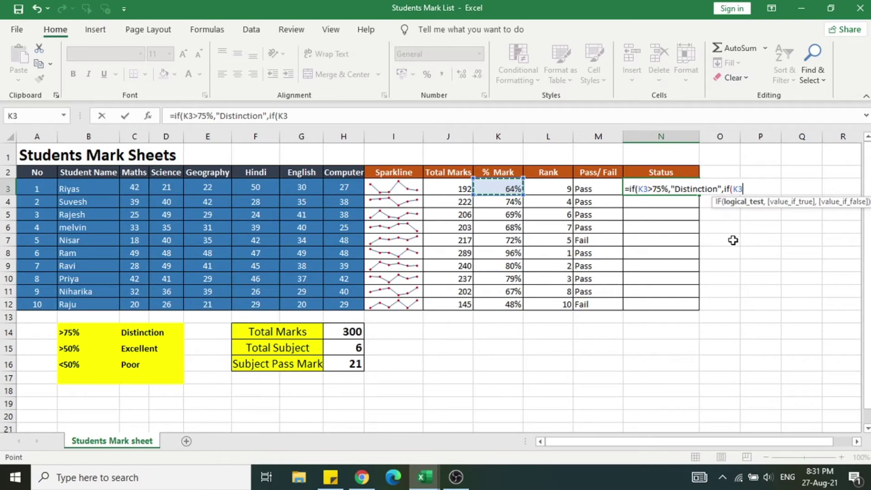
type(">50%")
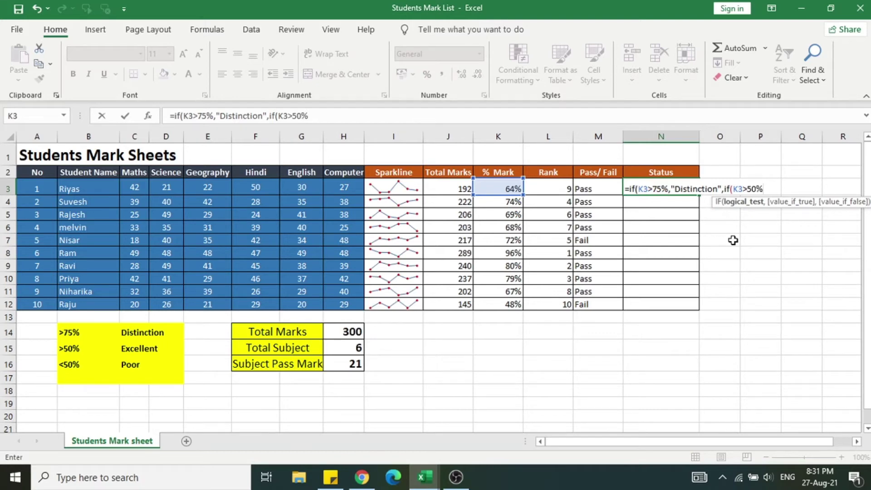
type(",")
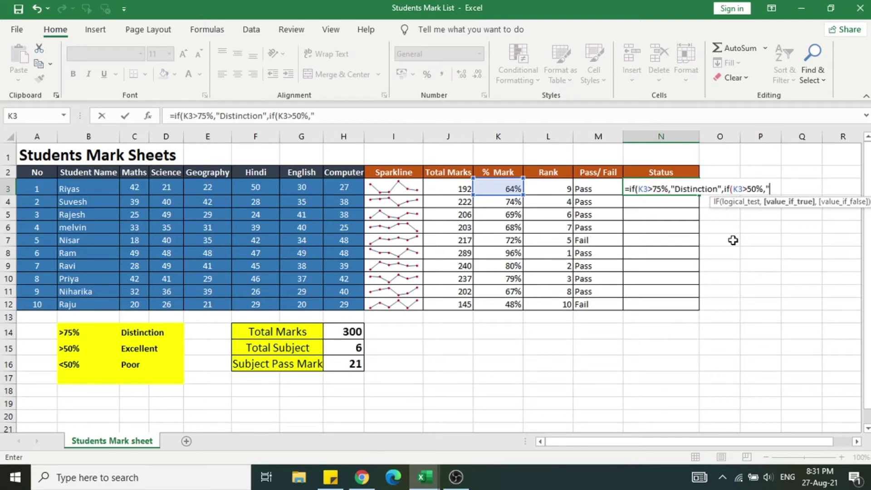
type("\"Excellent\"")
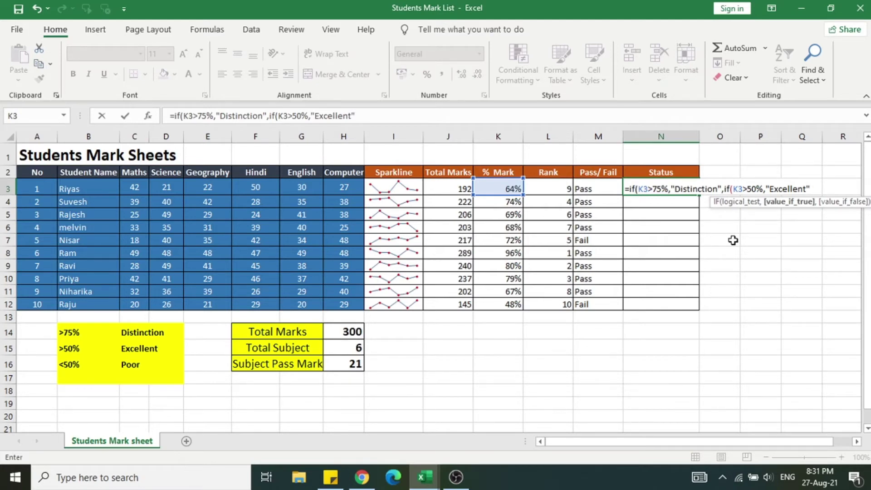
Complete the nested IF in N3 with the result "Poor" and fill it down the Status column to N12
type(",\"Poor")
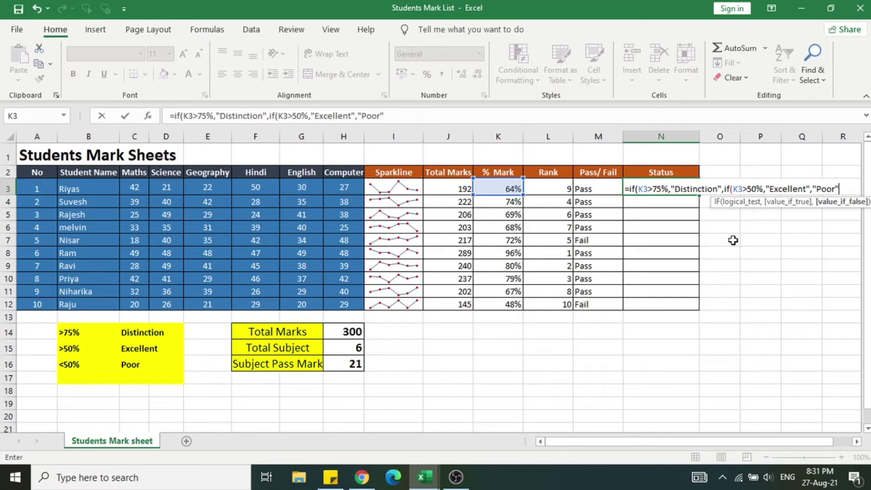
type("\"))")
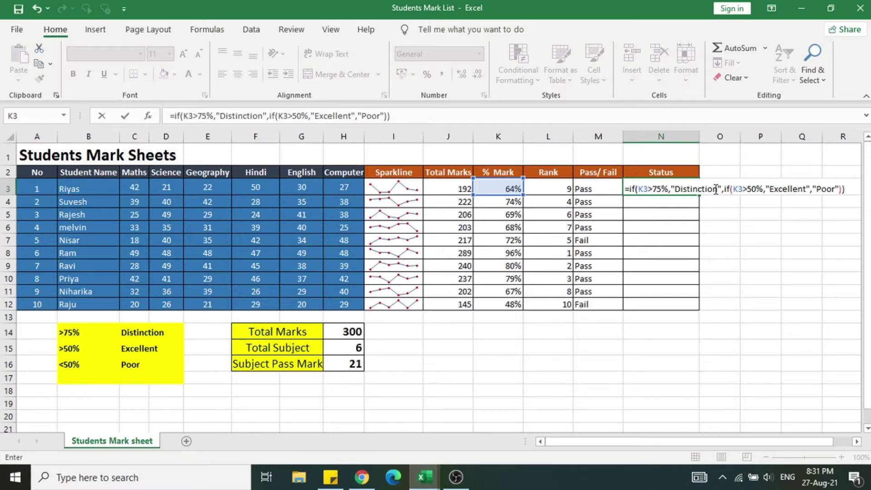
key("Return")
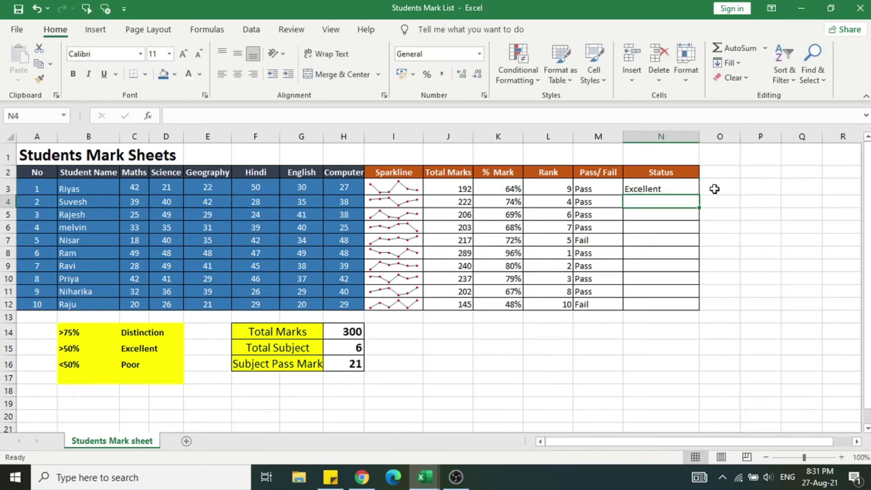
left_click(633, 189)
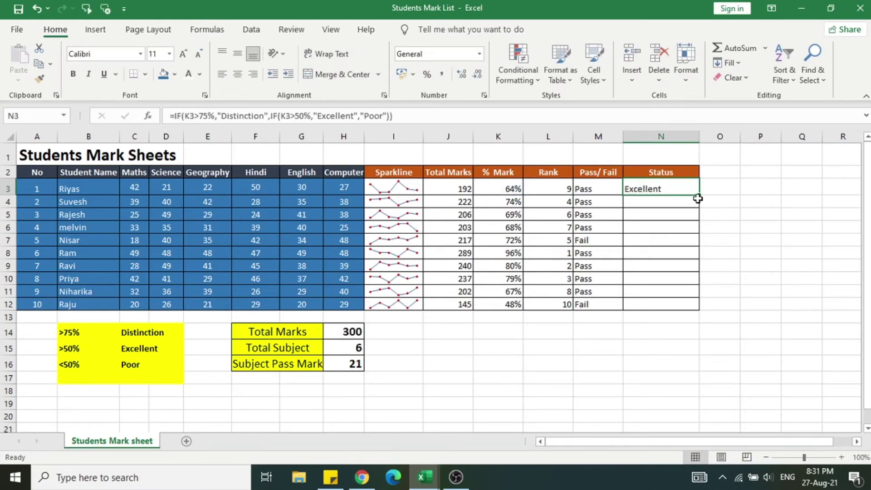
double_click(698, 195)
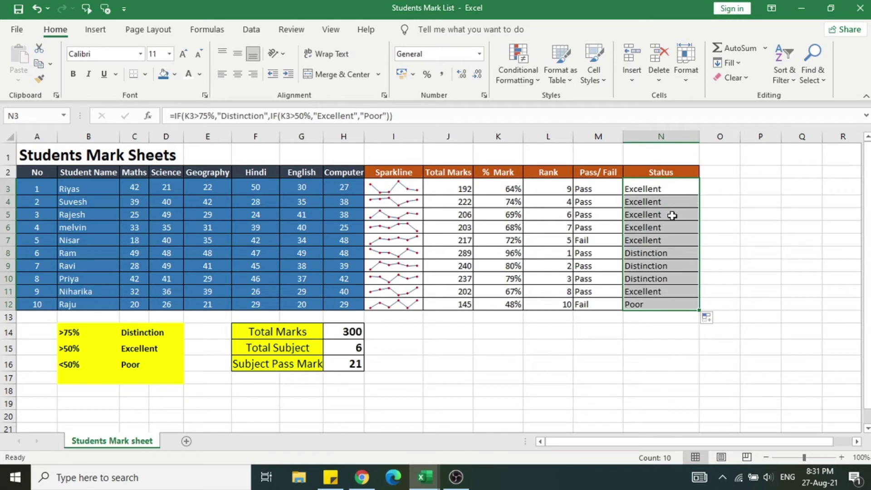
Set the first student's Geography mark in E3 and English mark in G3 to 45 each
left_click(250, 200)
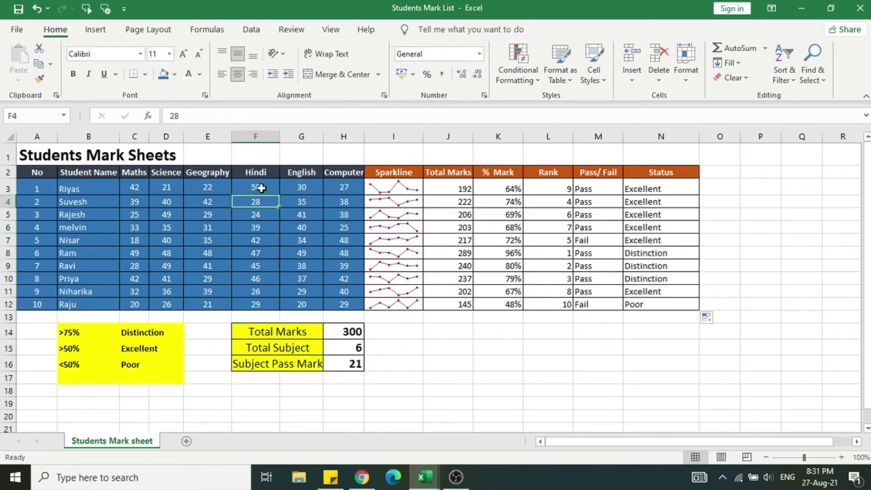
left_click(214, 190)
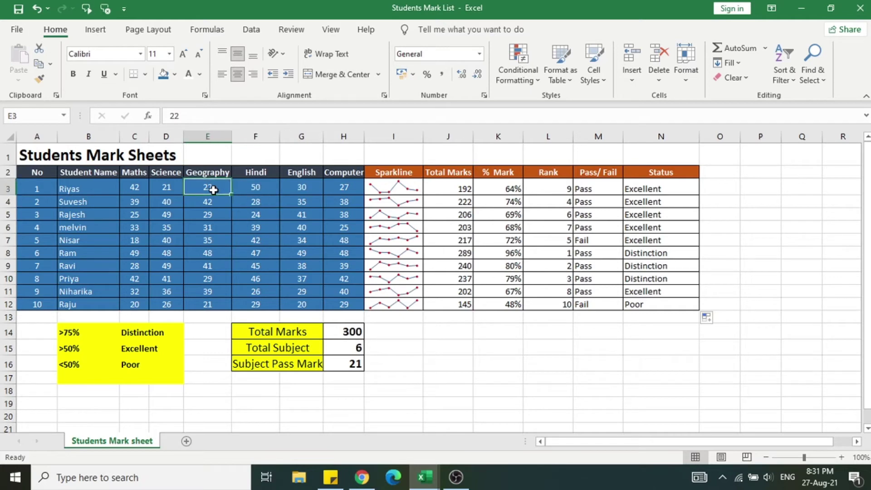
type("45")
key("Return")
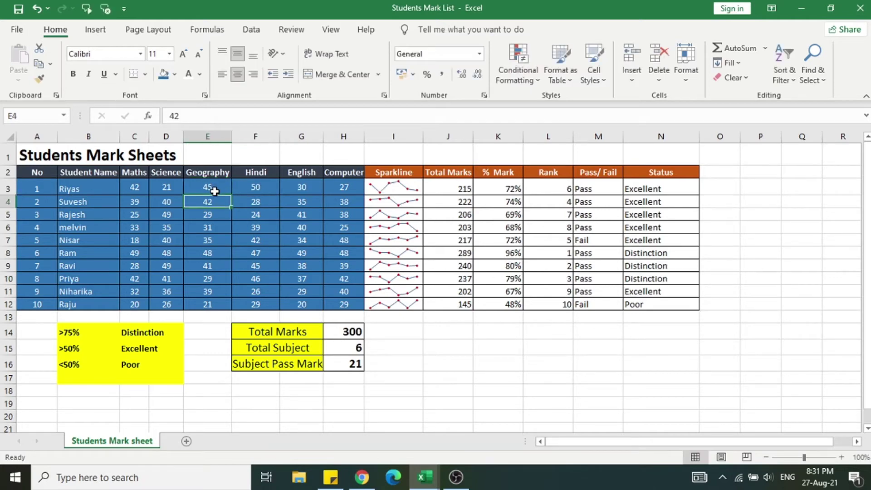
left_click(304, 187)
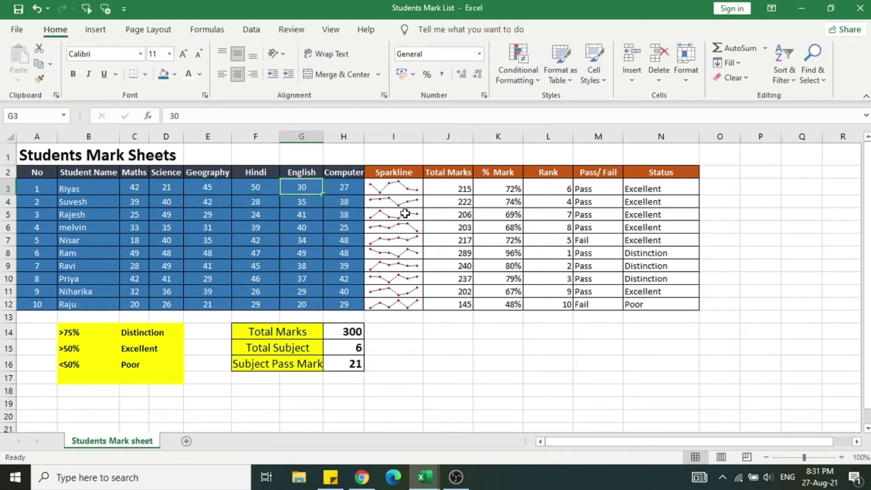
type("45")
key("Return")
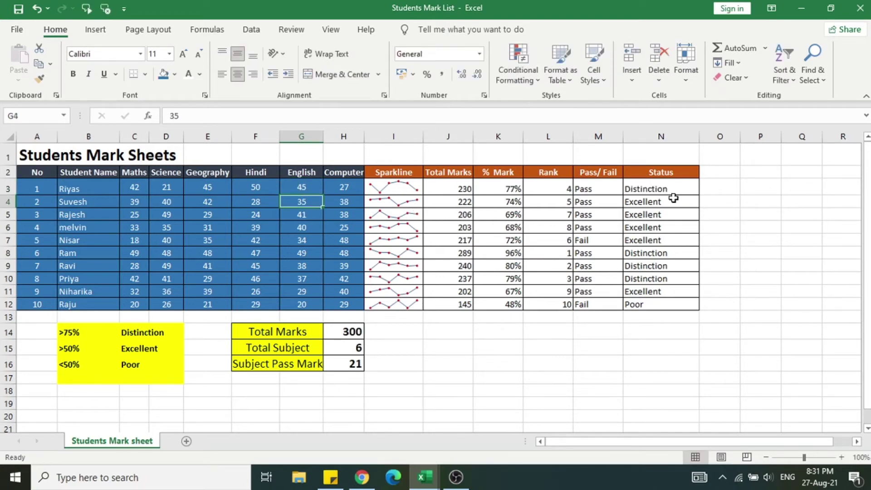
Set the sixth student's Hindi mark in F8 to 10
left_click(285, 302)
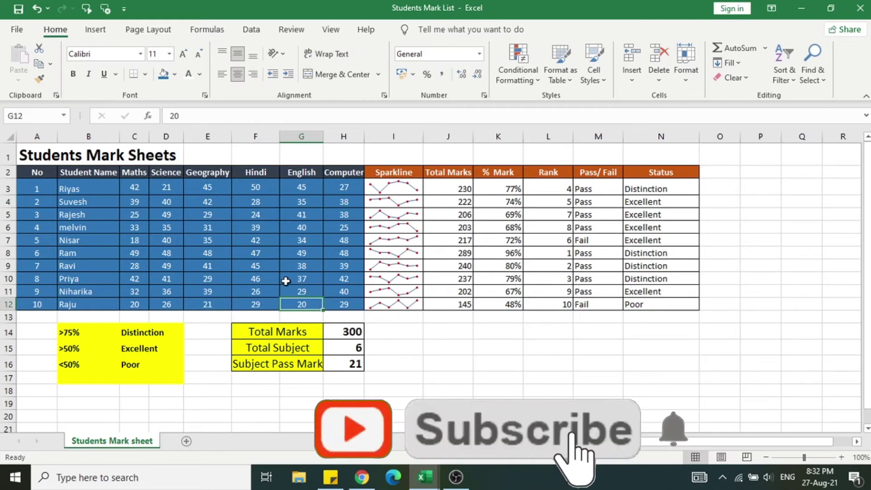
left_click(269, 255)
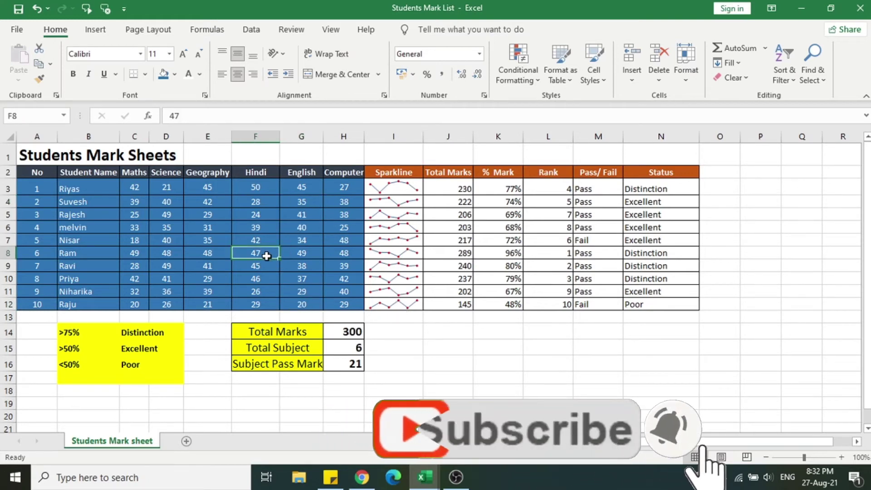
type("10")
key("Return")
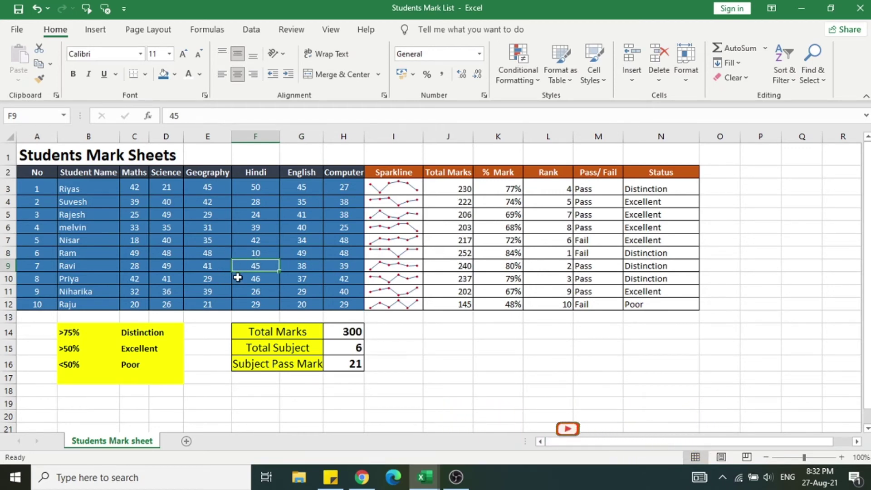
Set the sixth student's Hindi mark in F8 to 35
left_click(262, 250)
type("35")
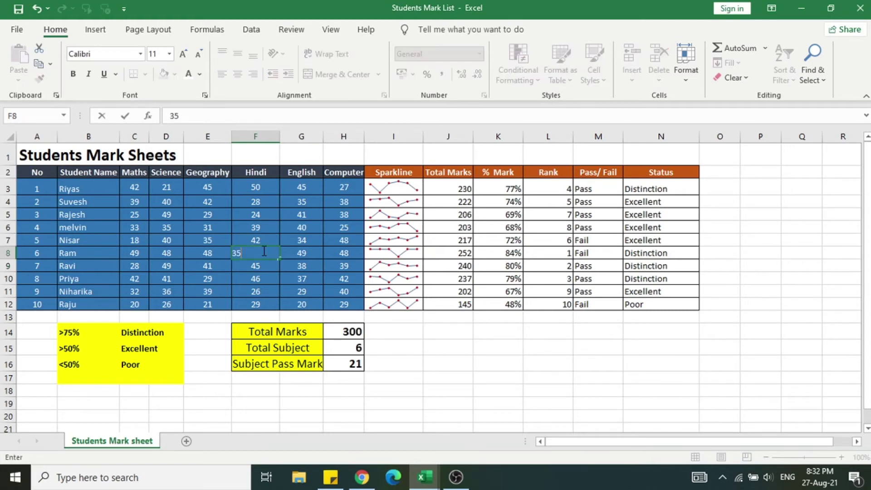
key("Return")
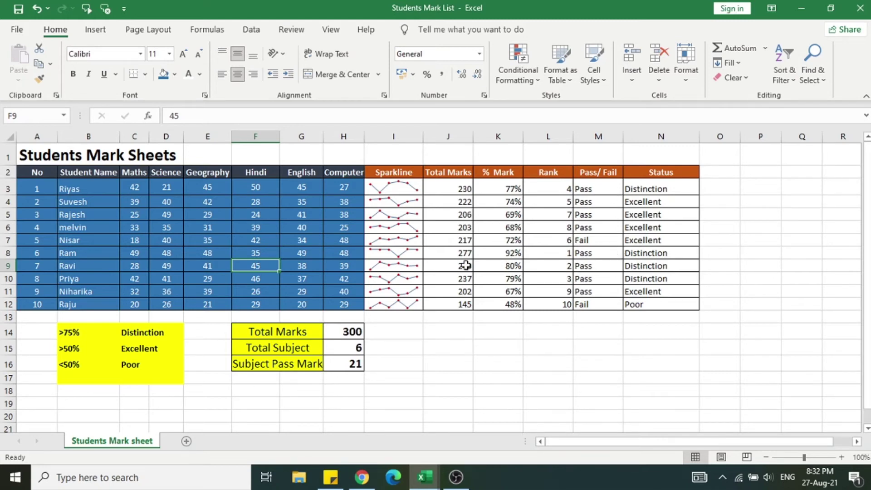
Select all the subject marks in C3 to H12
left_click(136, 188)
left_click_drag(135, 188, 347, 303)
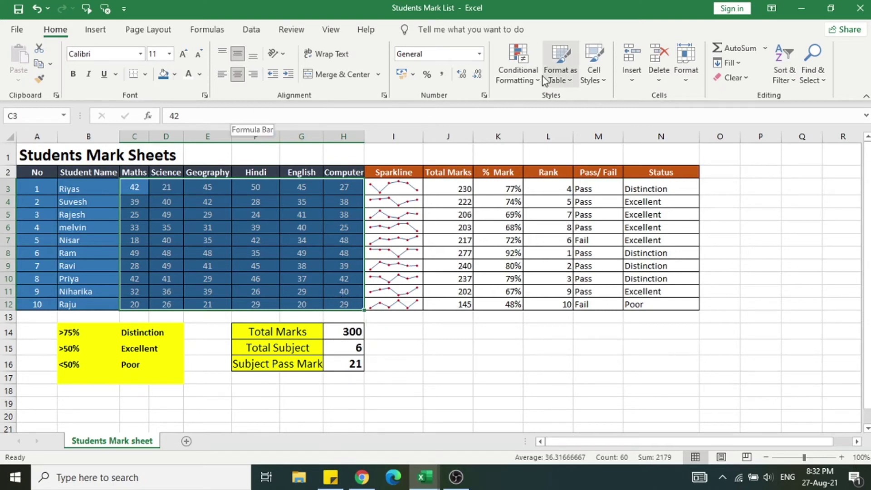
left_click(521, 83)
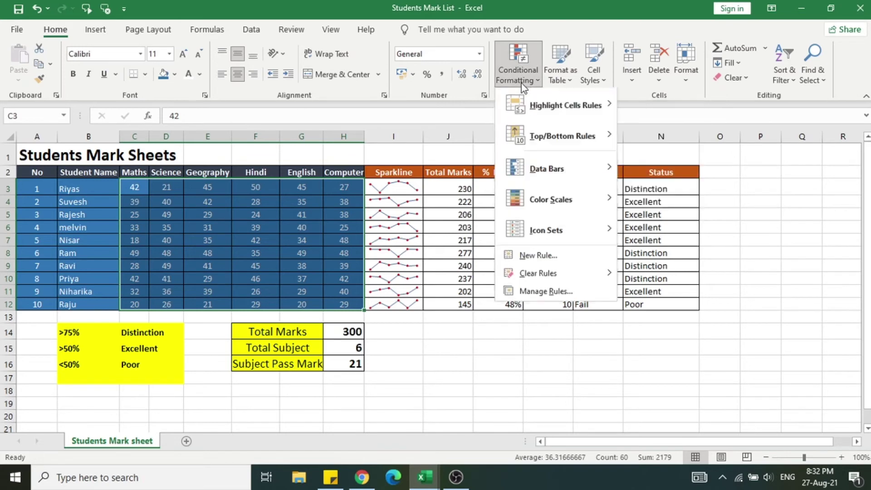
mouse_move(608, 105)
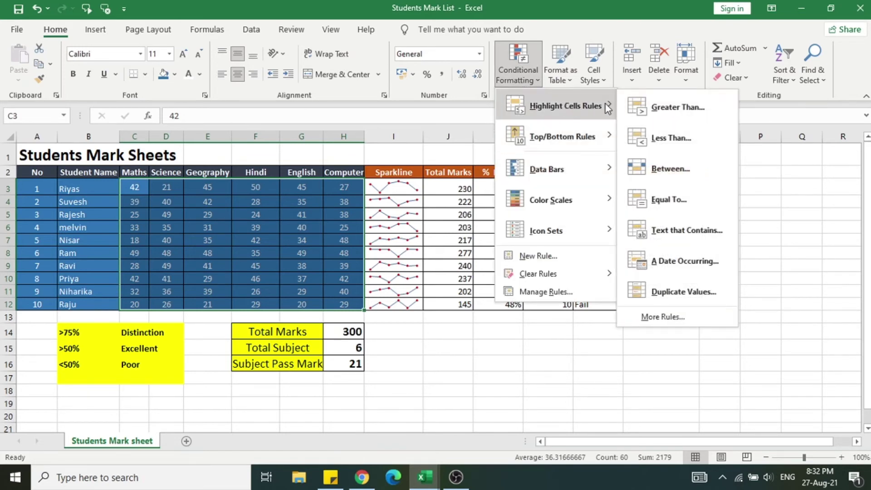
left_click(672, 113)
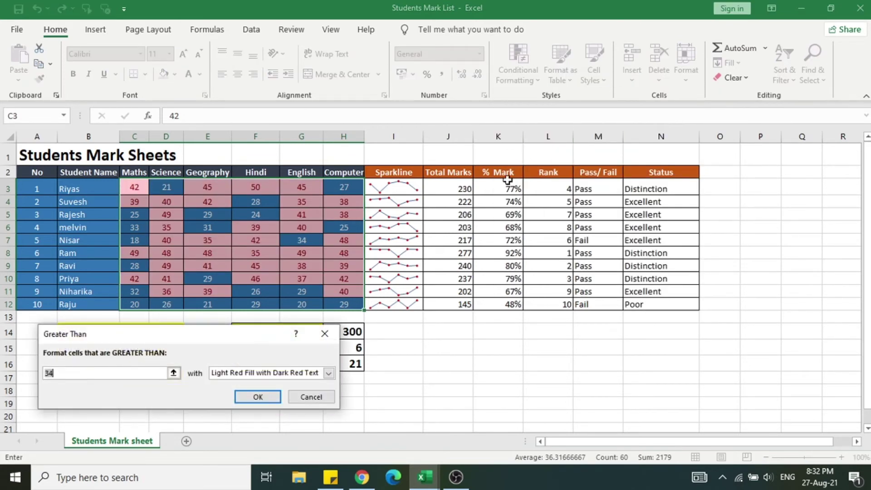
left_click(324, 334)
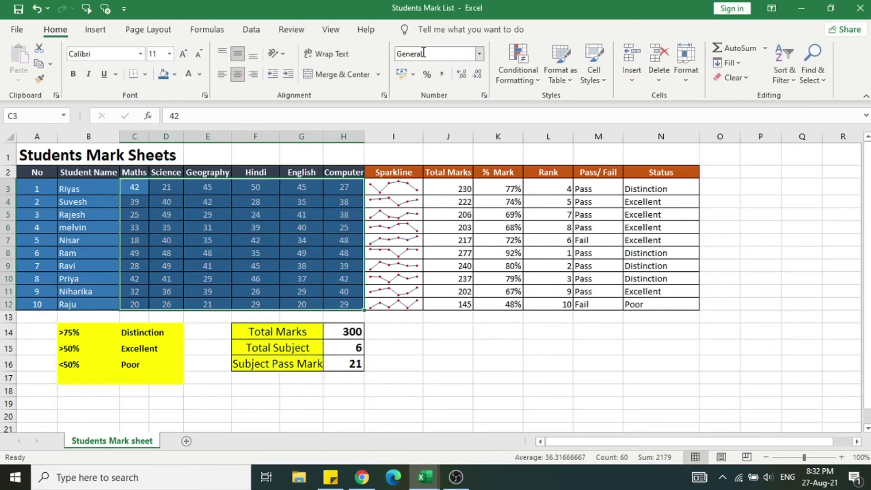
Start a Less Than highlight rule on the selected marks with the value 21
left_click(527, 73)
mouse_move(587, 118)
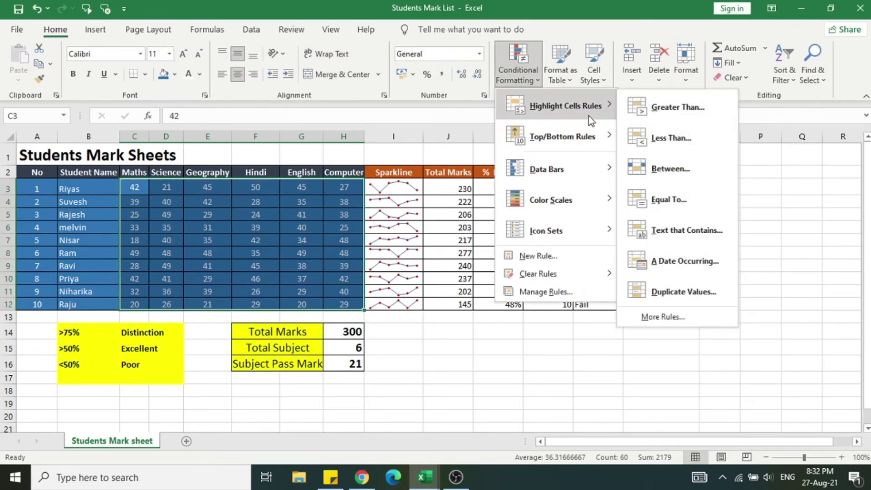
left_click(667, 138)
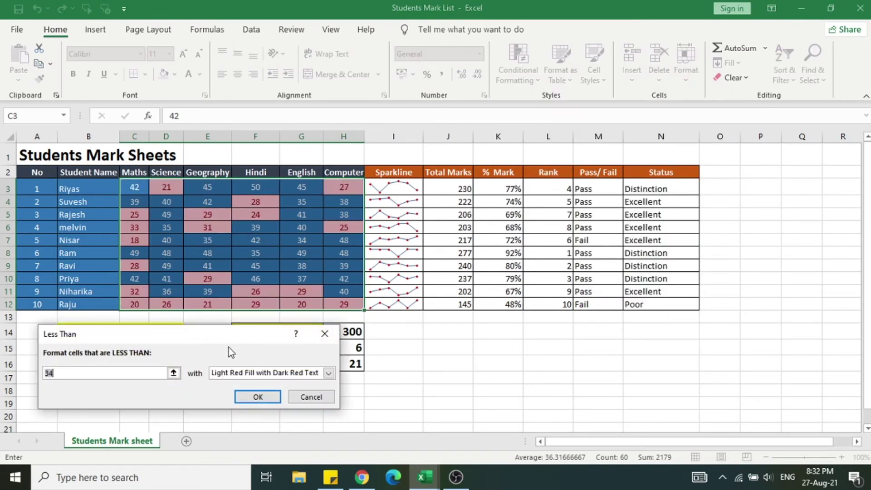
type("21")
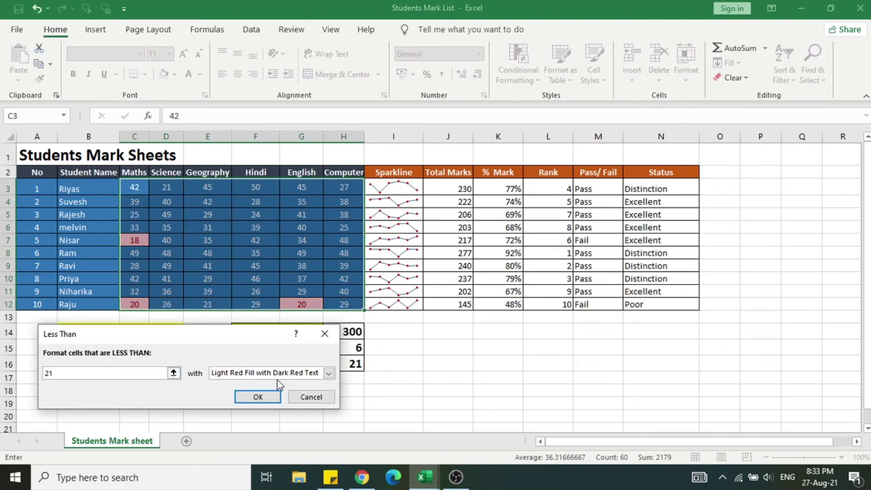
Give the Less Than rule a custom format with a solid red fill and apply it to the marks
left_click(307, 375)
left_click(263, 434)
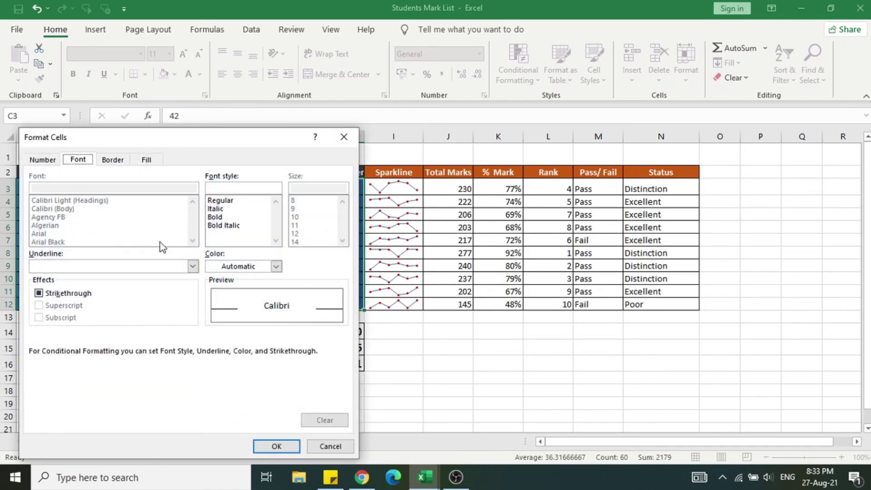
left_click(147, 160)
left_click(53, 285)
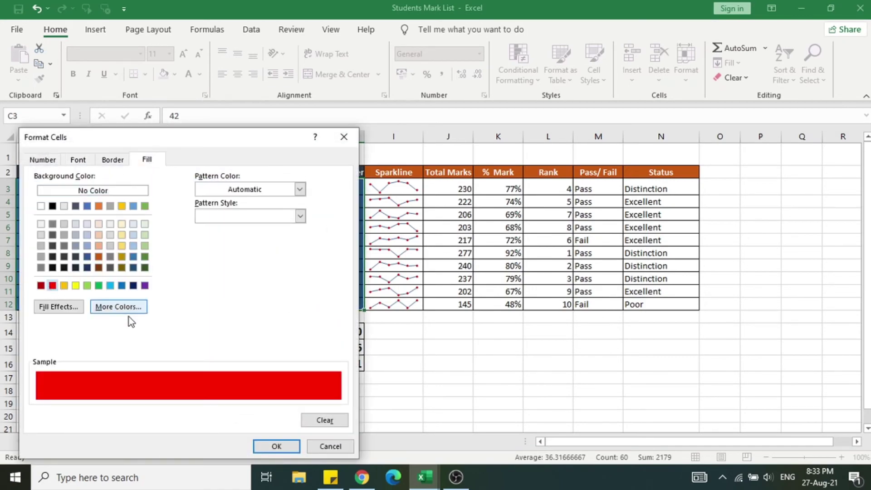
left_click(79, 158)
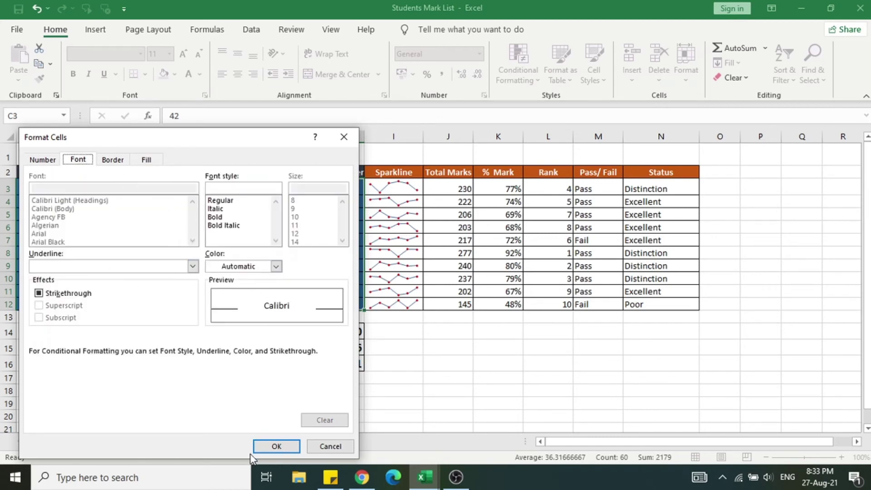
left_click(275, 447)
left_click(265, 398)
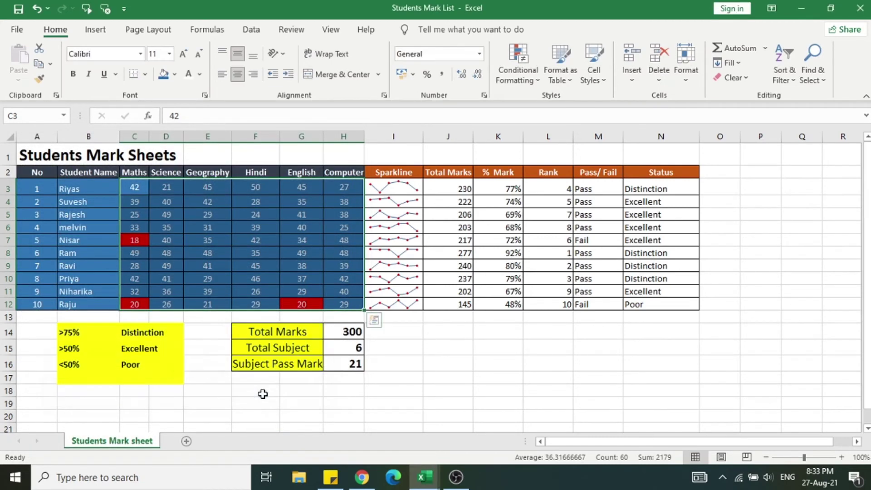
Set the second student's Geography mark in E4 to 18
left_click(216, 199)
type("1")
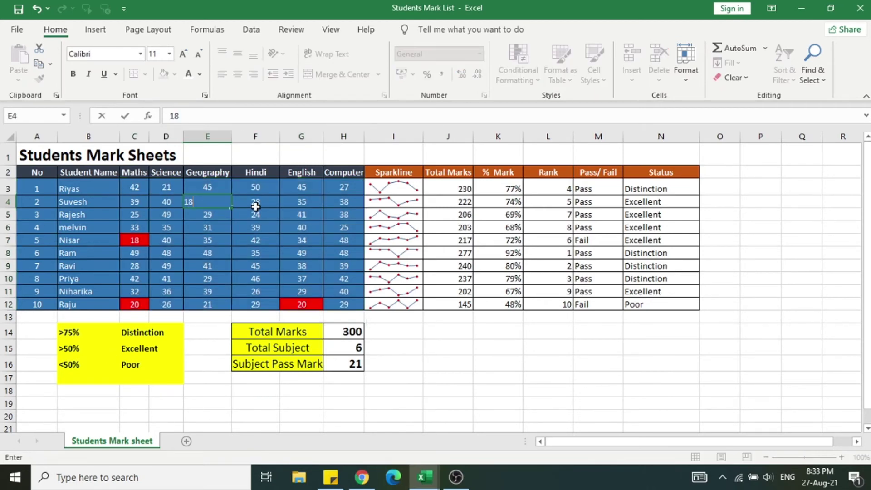
type("8")
key("Return")
Set the fifth student's Hindi mark in F7 to 19
left_click(263, 244)
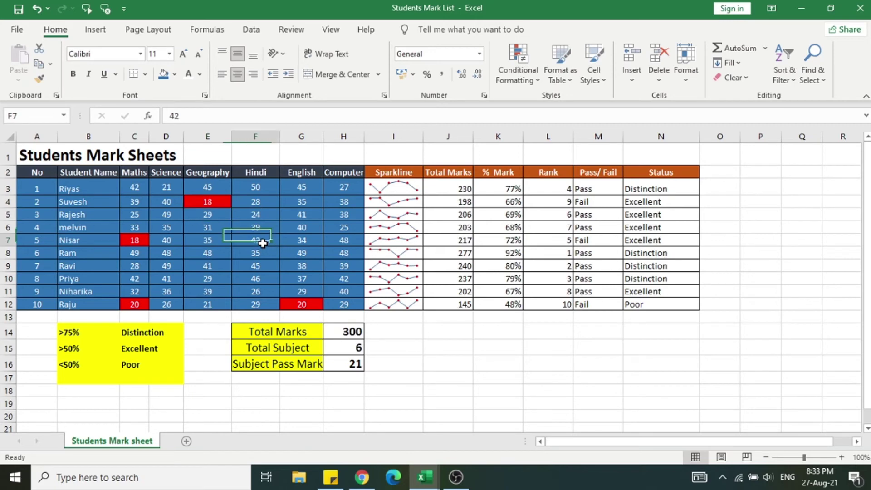
type("19")
key("Return")
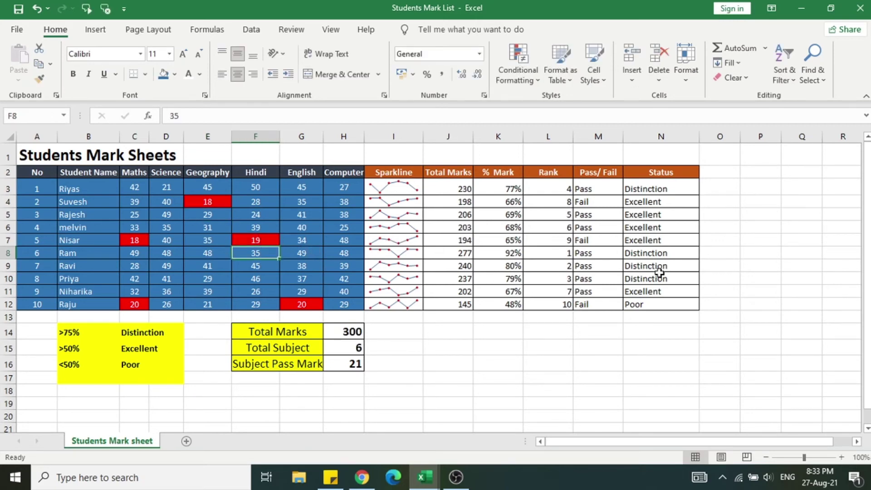
Compare the Pass/Fail results with the Status results for the failing students in rows 4, 7 and 12
left_click(605, 241)
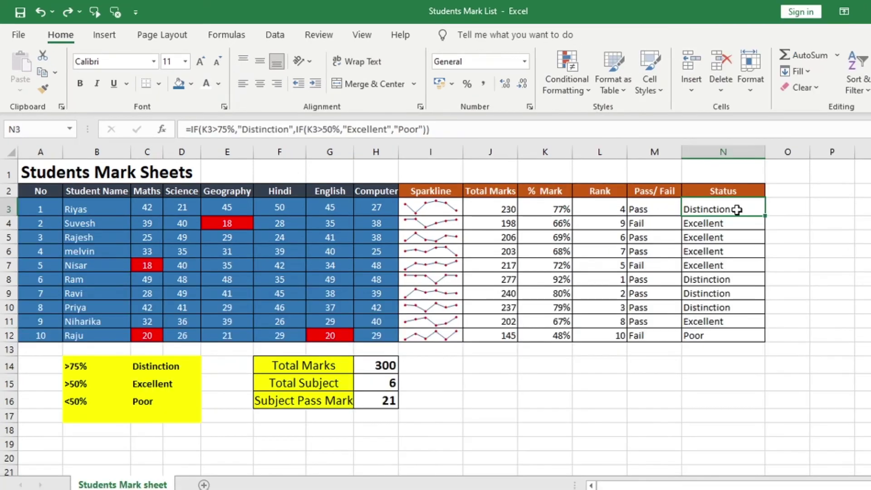
left_click(704, 229)
left_click(652, 225)
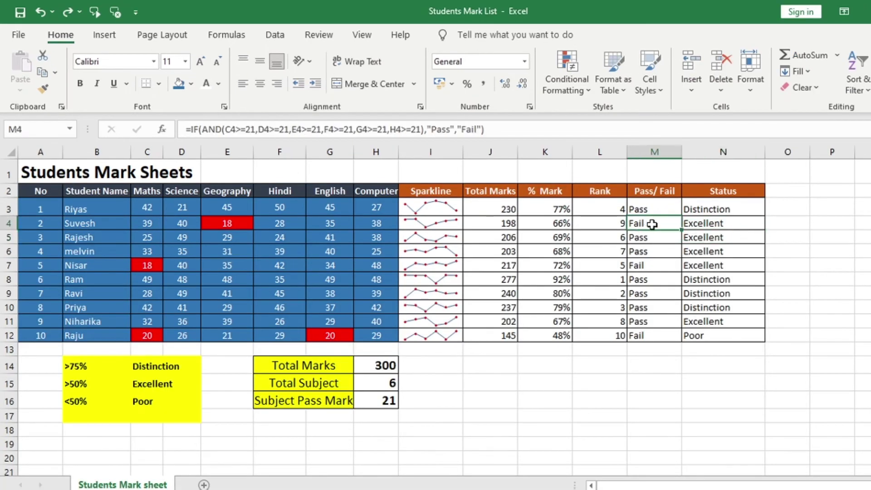
left_click(700, 225)
left_click(646, 269)
left_click(706, 268)
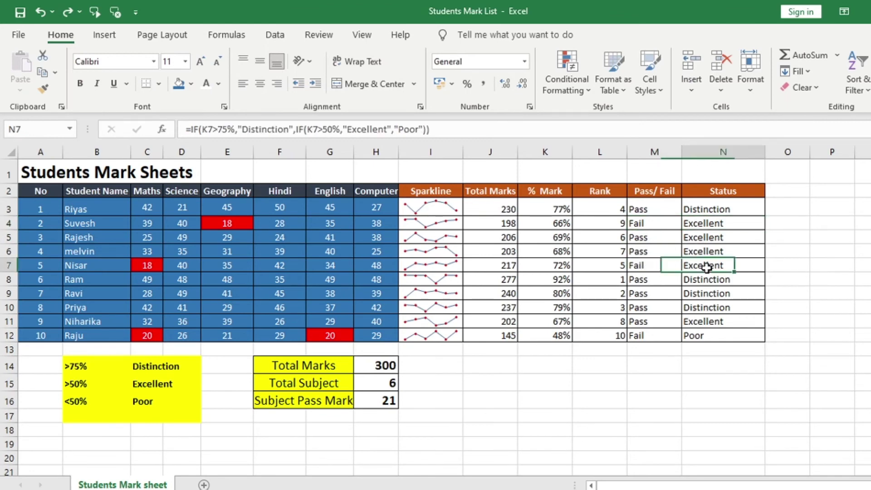
left_click(657, 336)
left_click(697, 338)
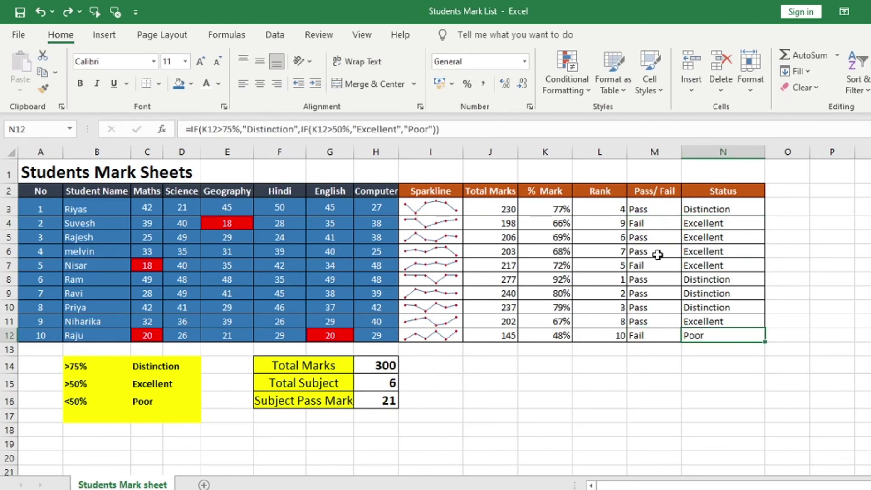
left_click(649, 293)
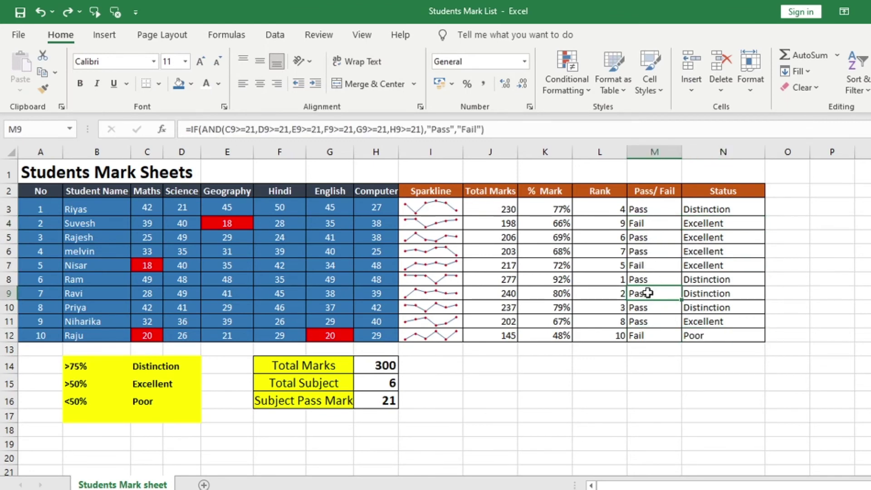
Set the seventh student's Computer mark in H9 to 20 and check the Pass/Fail and Status results in that row
left_click(373, 295)
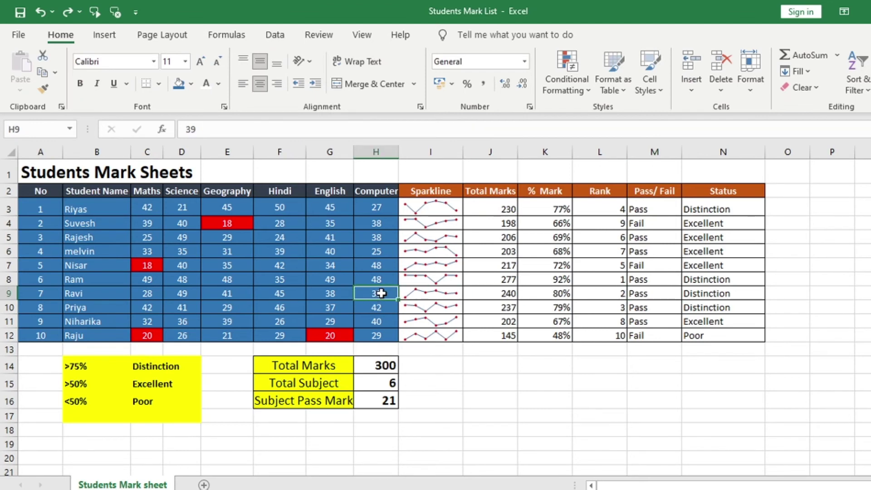
type("20")
key("Return")
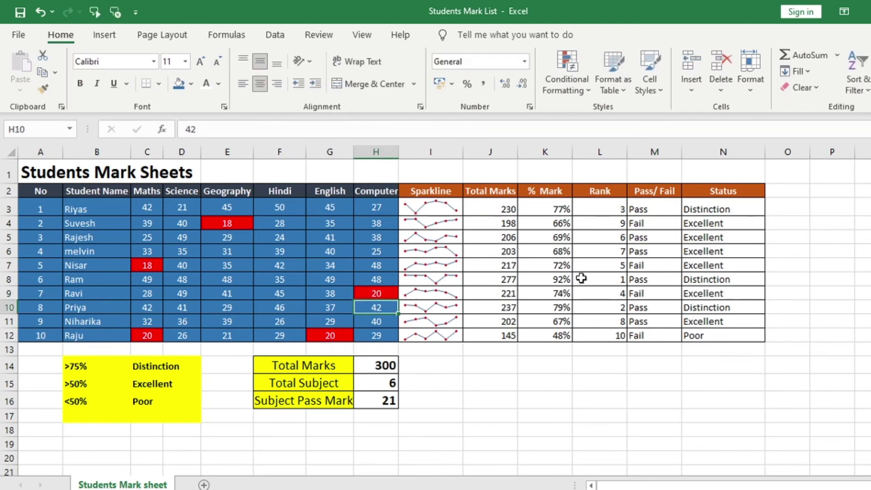
left_click(652, 294)
left_click(706, 293)
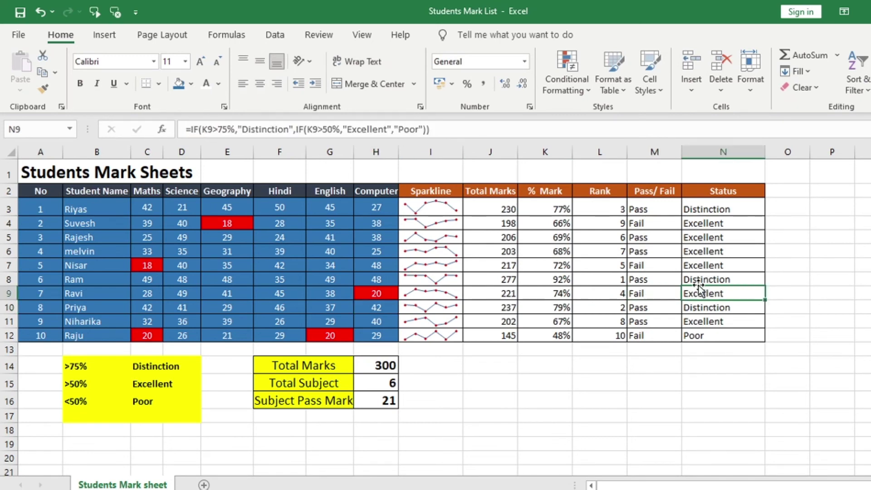
Insert an outer IF testing M3="Pass" before the existing nested IF in the Status formula in N3
left_click(720, 209)
left_click(190, 130)
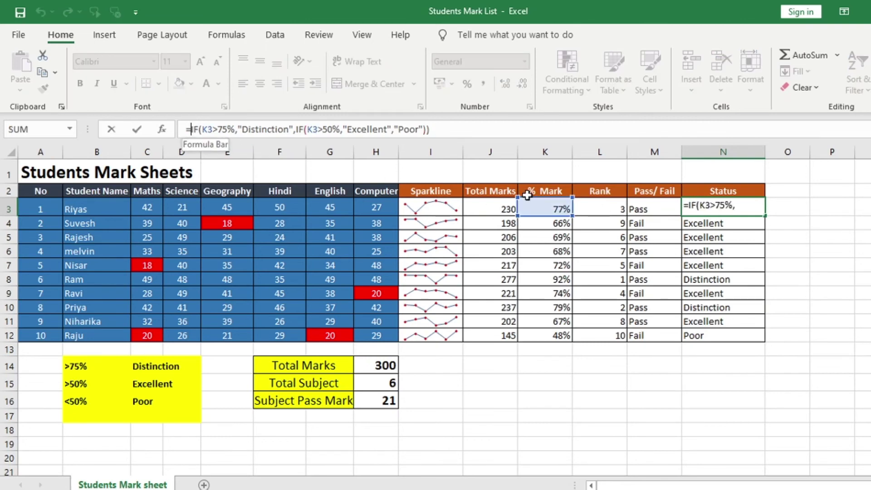
type("if")
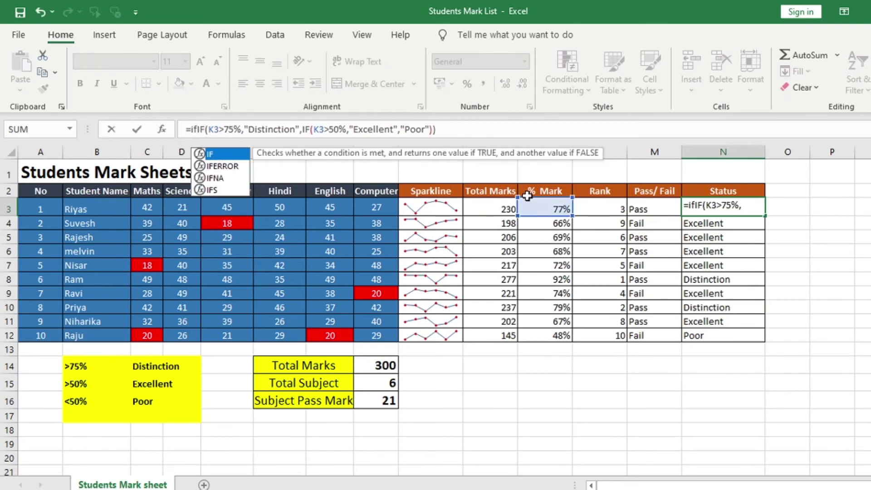
type("(")
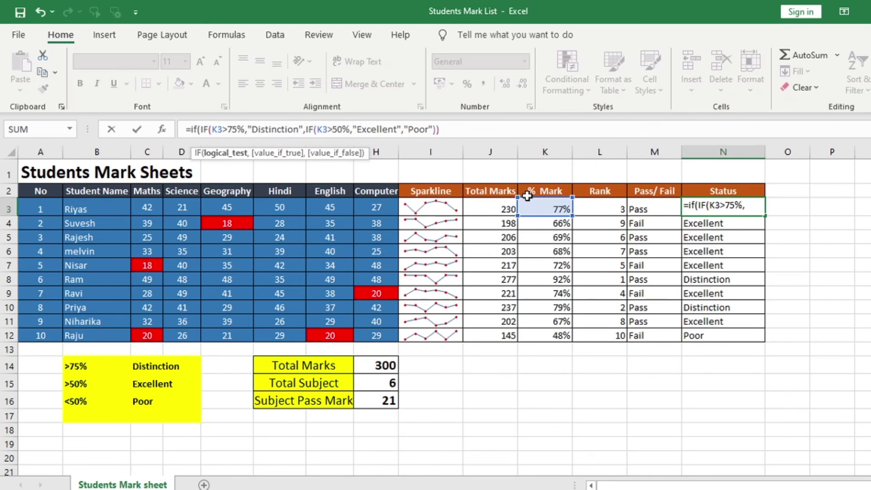
left_click(661, 212)
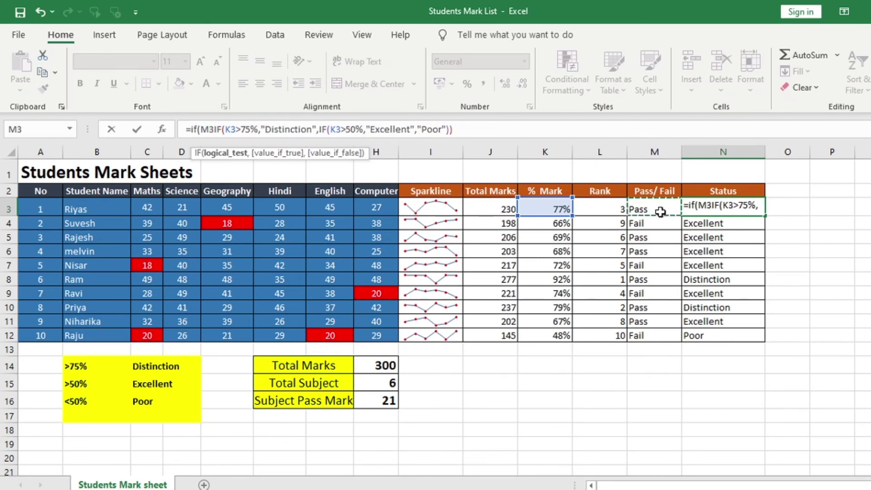
type("=")
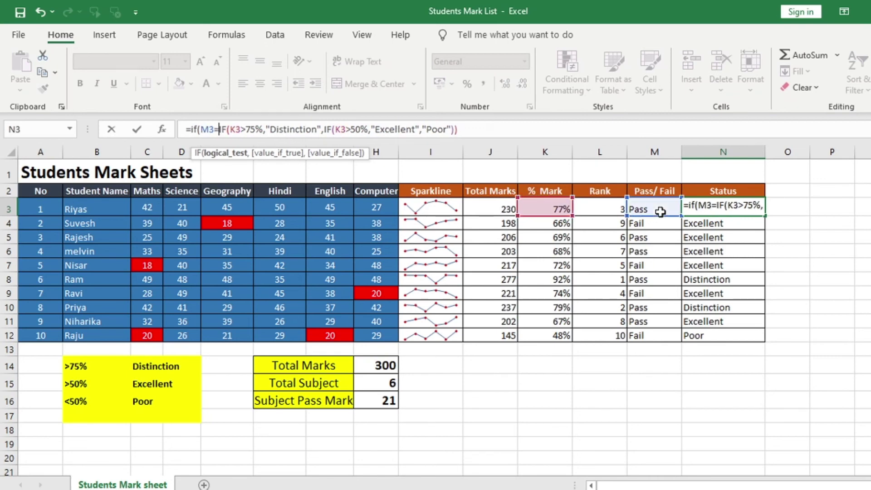
type("\"")
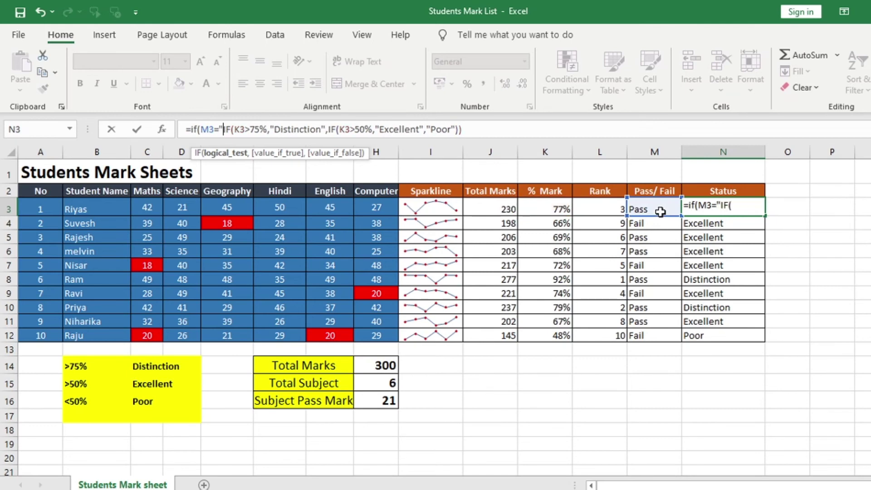
type("Pass")
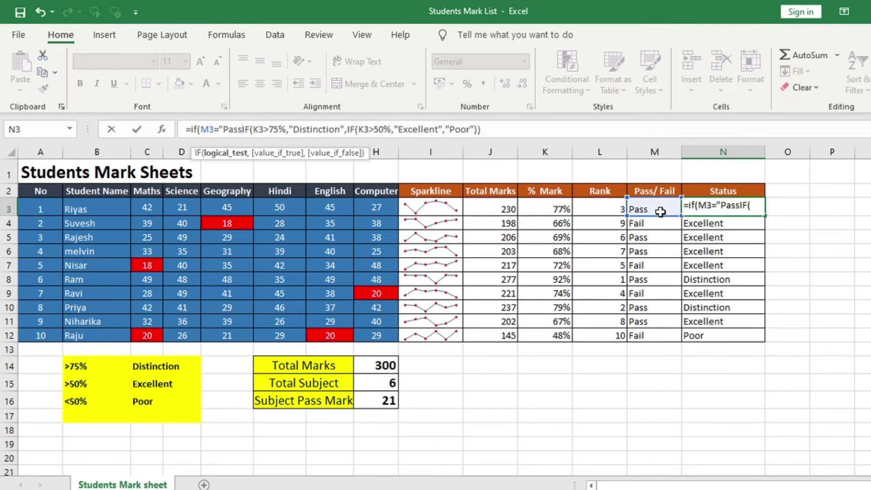
type("\"")
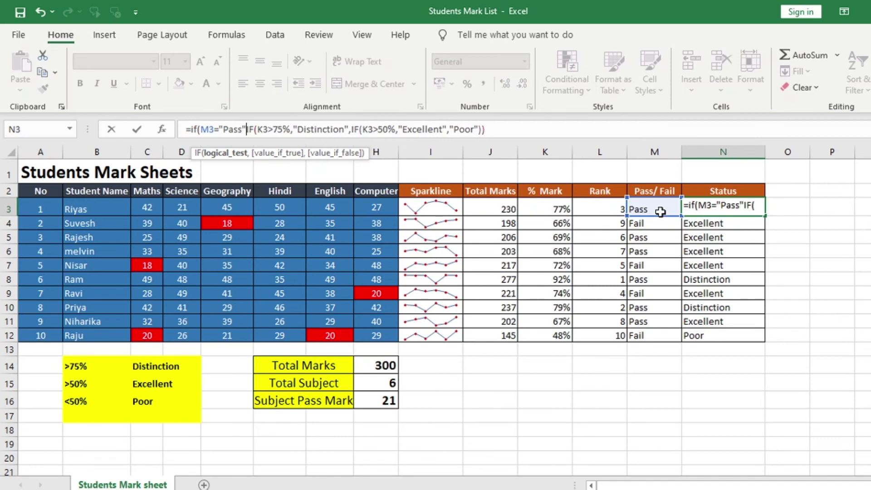
type(",")
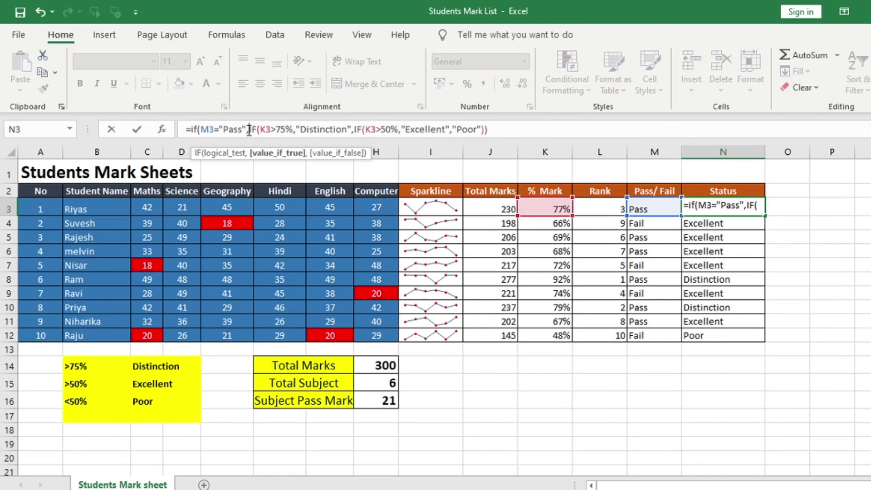
Complete the Status formula in N3 with "Fail" as the outer IF's value if false and close its parenthesis
left_click_drag(248, 130, 508, 137)
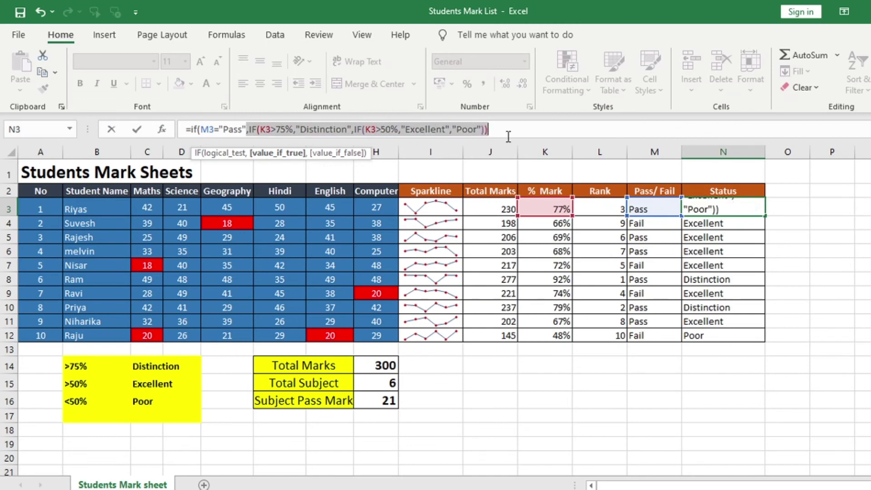
left_click(507, 131)
type(",\"Fail")
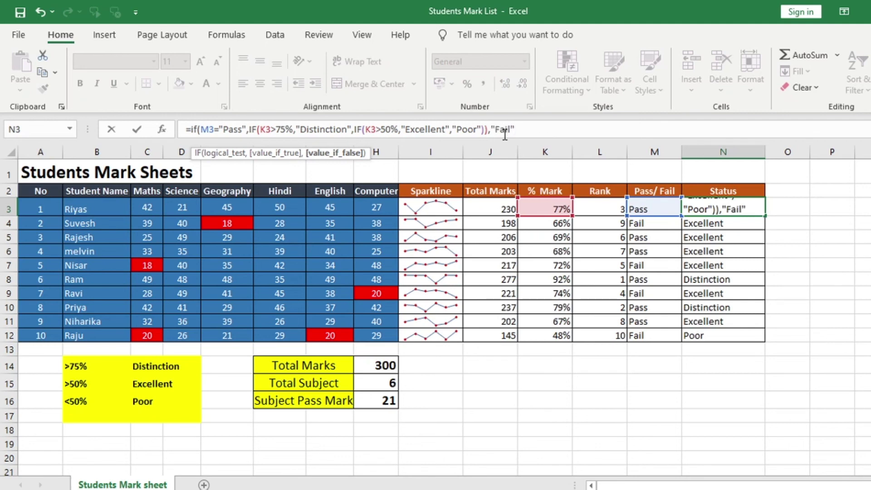
type(")")
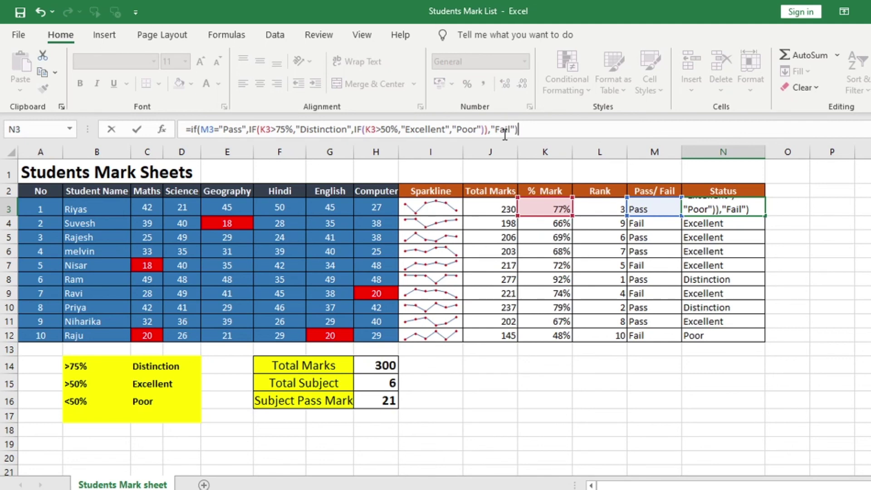
key("Return")
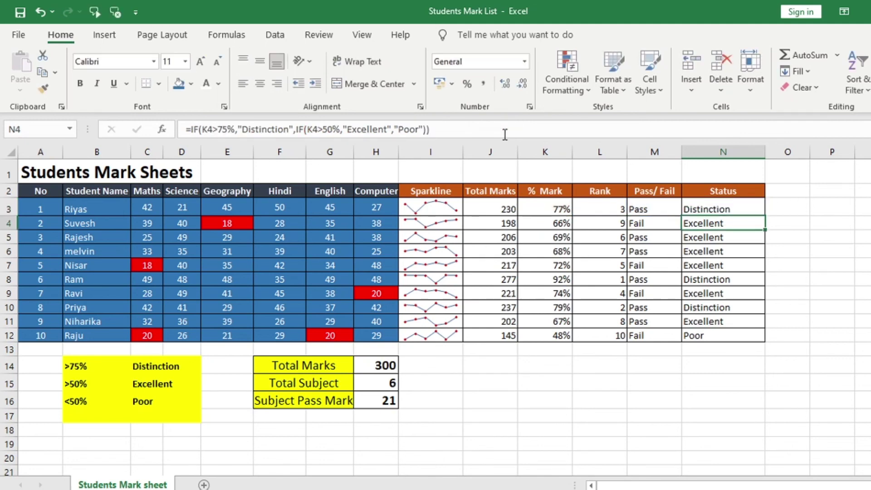
Fill the updated Status formula from N3 down to N12
left_click(726, 206)
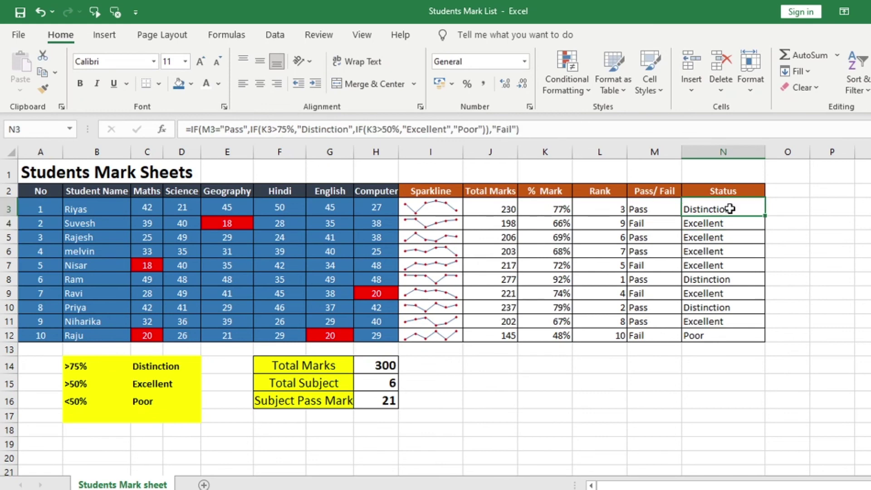
double_click(767, 217)
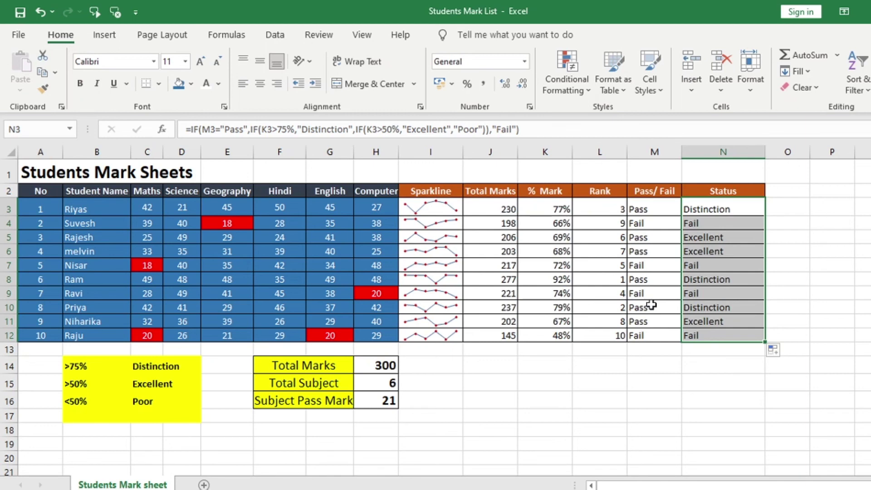
left_click(741, 320)
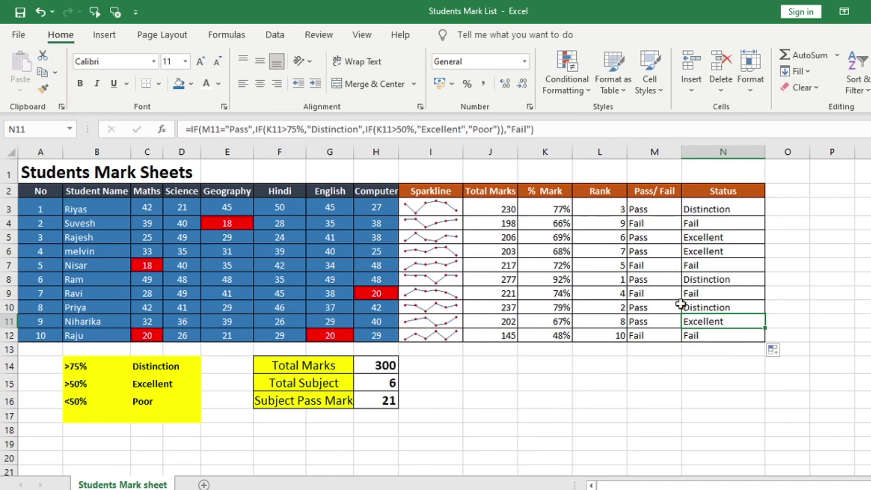
Sort the student rows by Rank (L3:L12) from smallest to largest, expanding the selection to the adjacent data
left_click(613, 280)
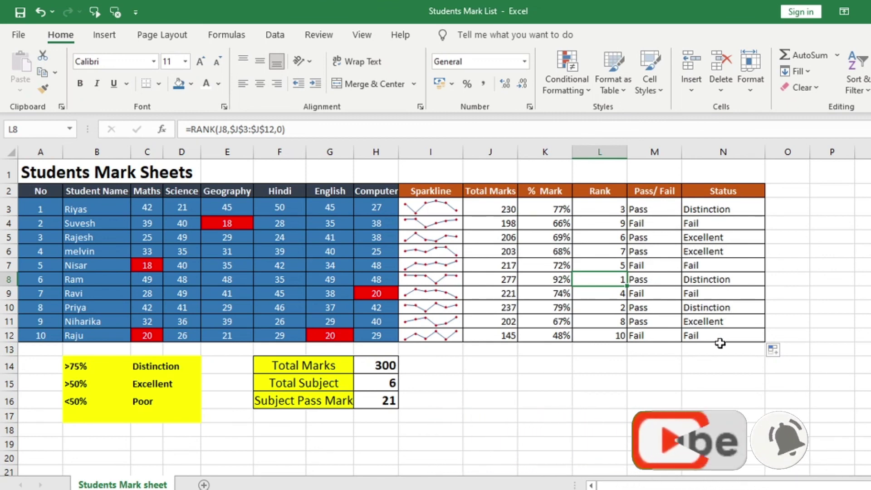
left_click(597, 252)
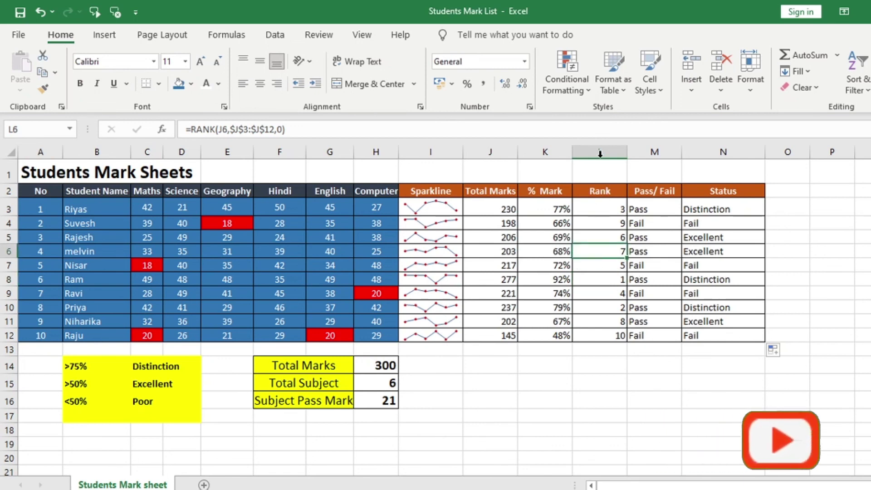
left_click_drag(608, 206, 615, 335)
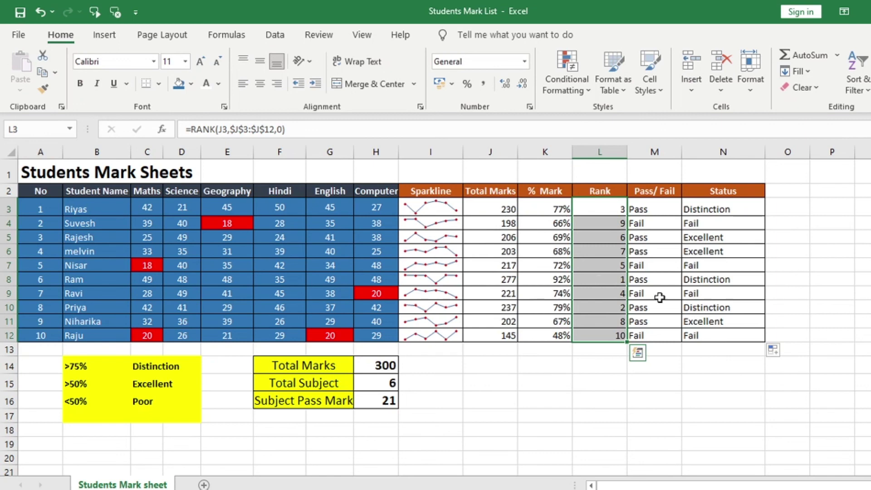
left_click(860, 95)
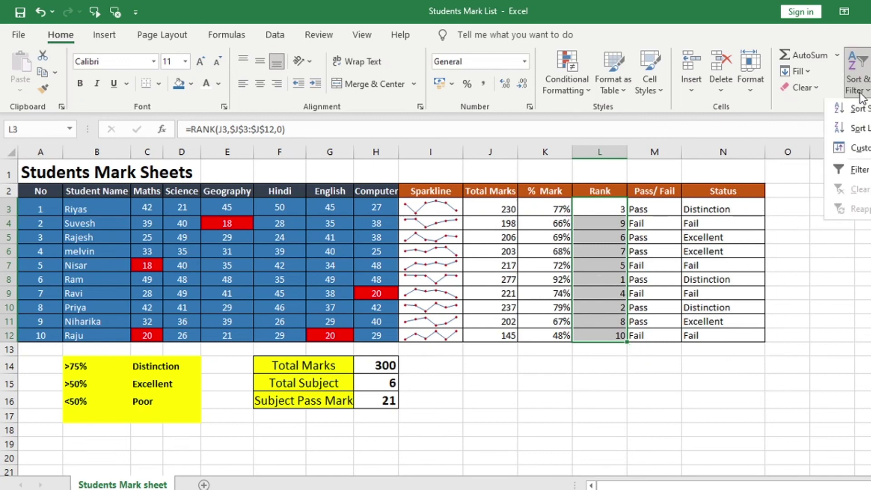
left_click(858, 108)
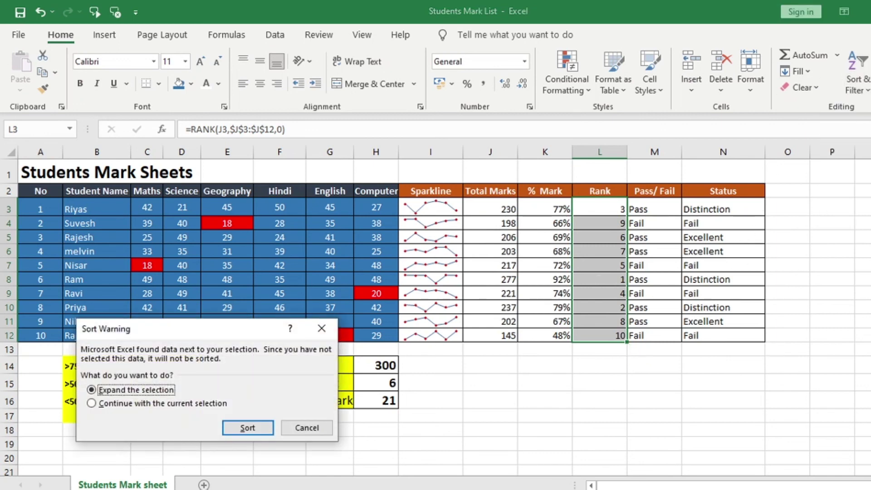
left_click(246, 429)
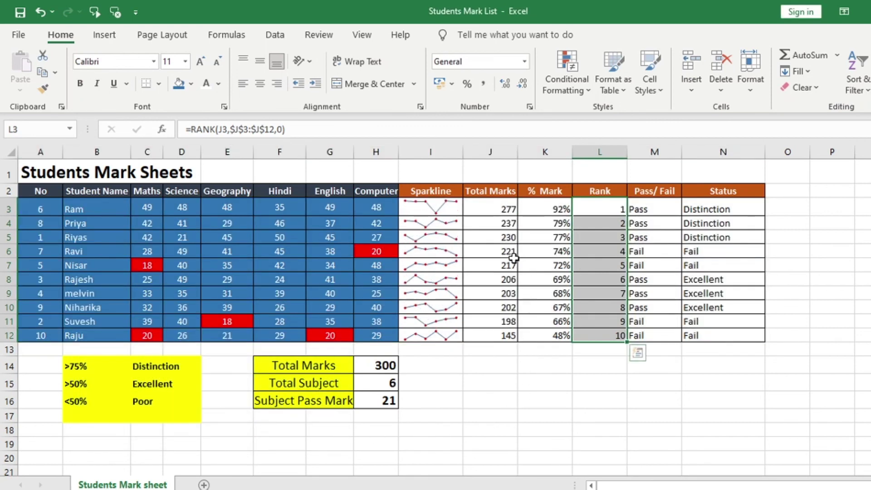
Renumber the No column by entering 1 in A3 and 2 in A4 and filling the series down to A12
left_click(31, 216)
type("1")
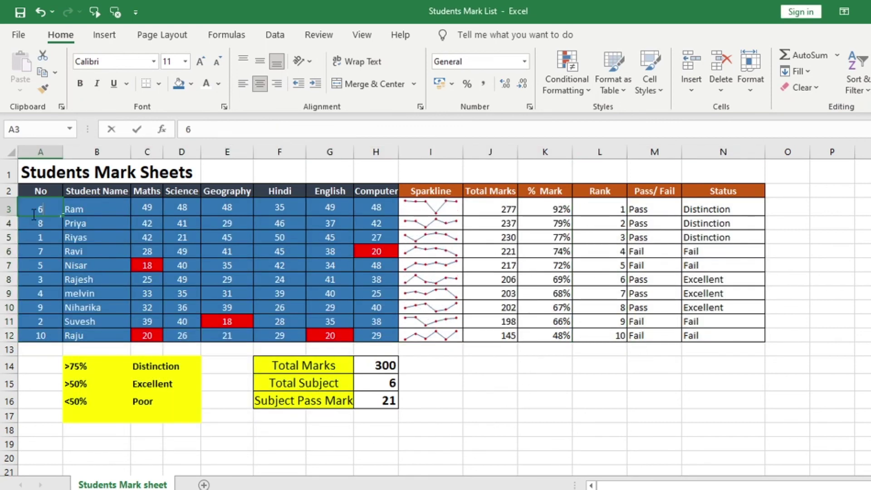
left_click(40, 225)
type("2")
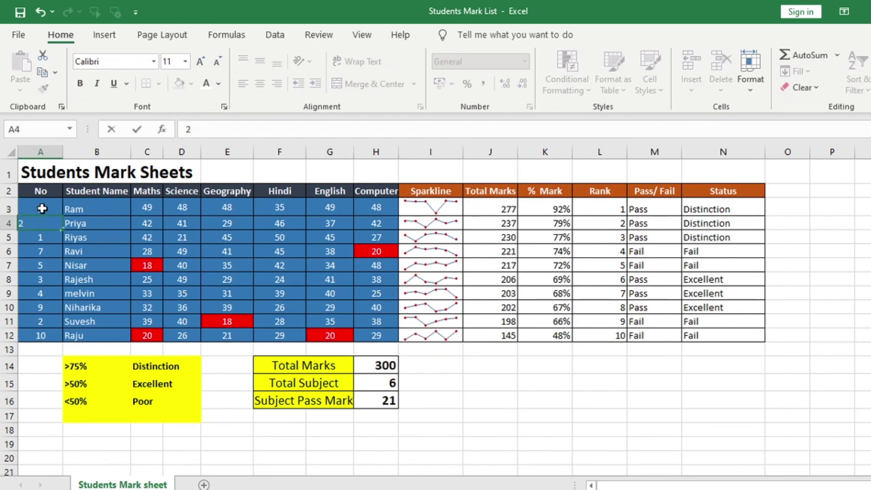
left_click_drag(43, 208, 40, 223)
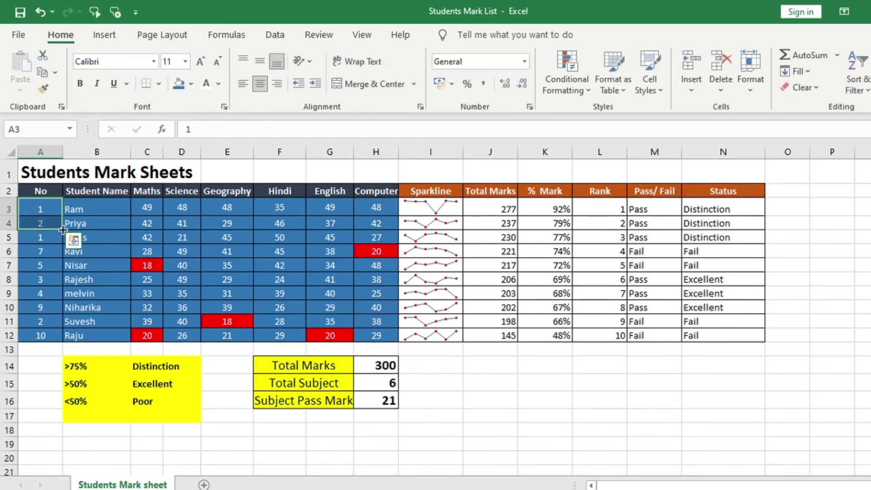
double_click(63, 230)
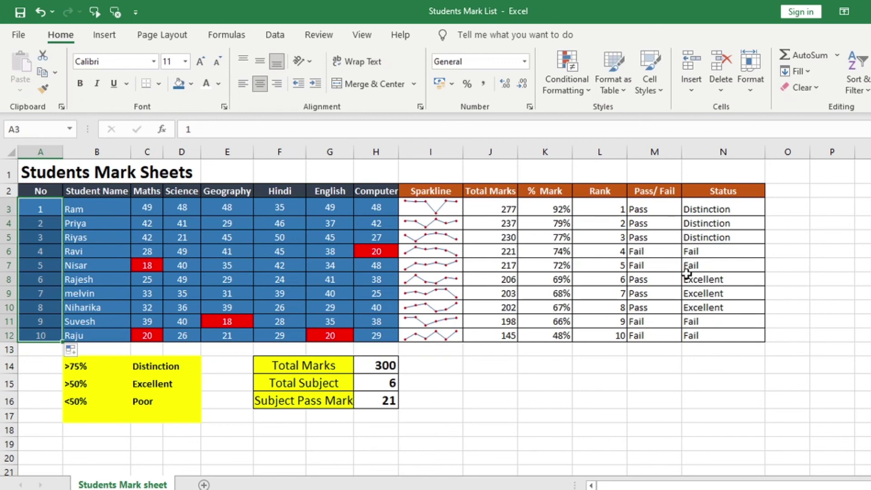